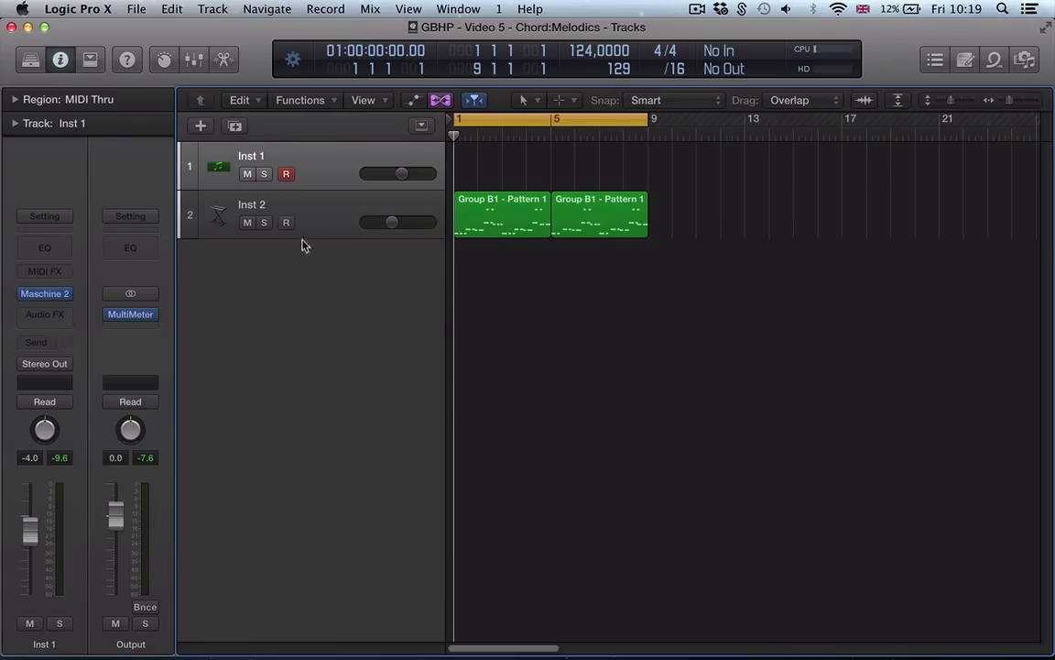
Create one new software instrument track below Inst 2, routed to Output 1 + 2.
click(324, 237)
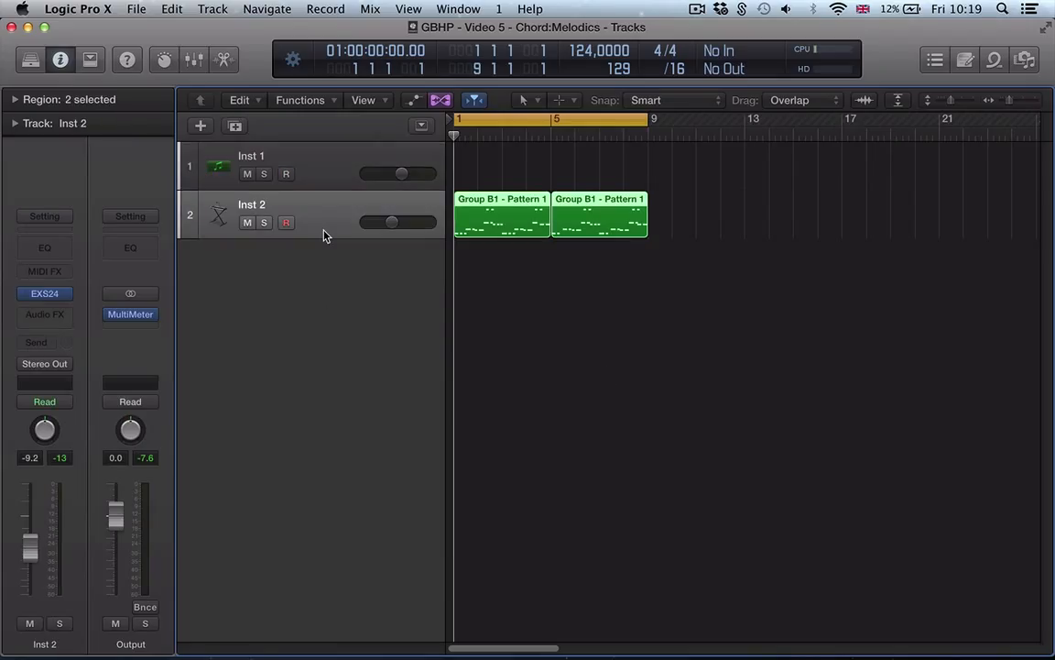
key(alt+super+n)
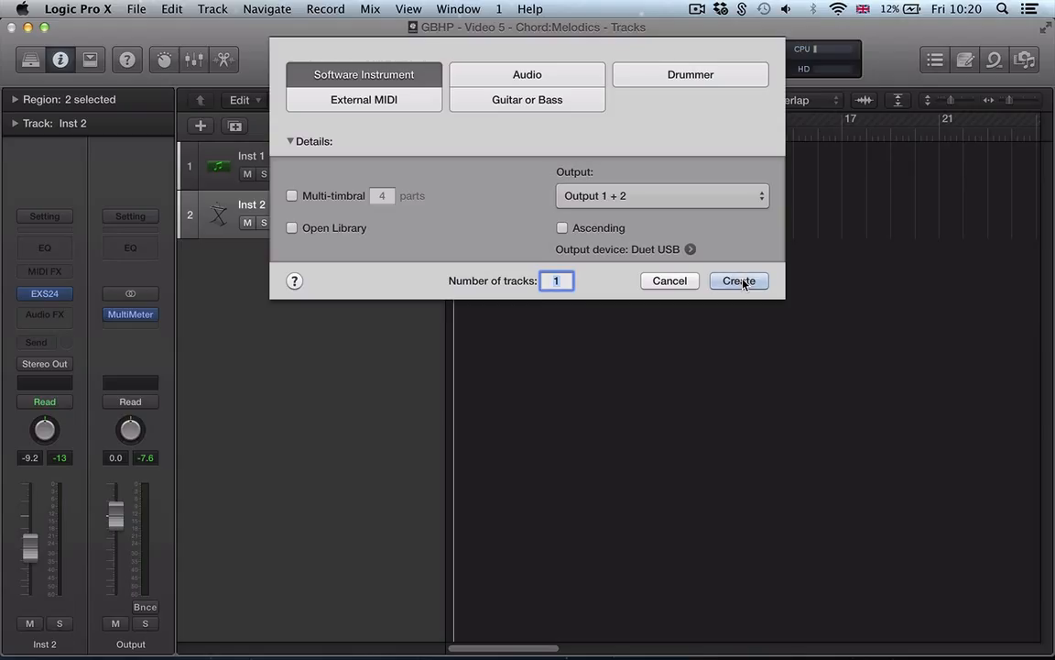
click(743, 283)
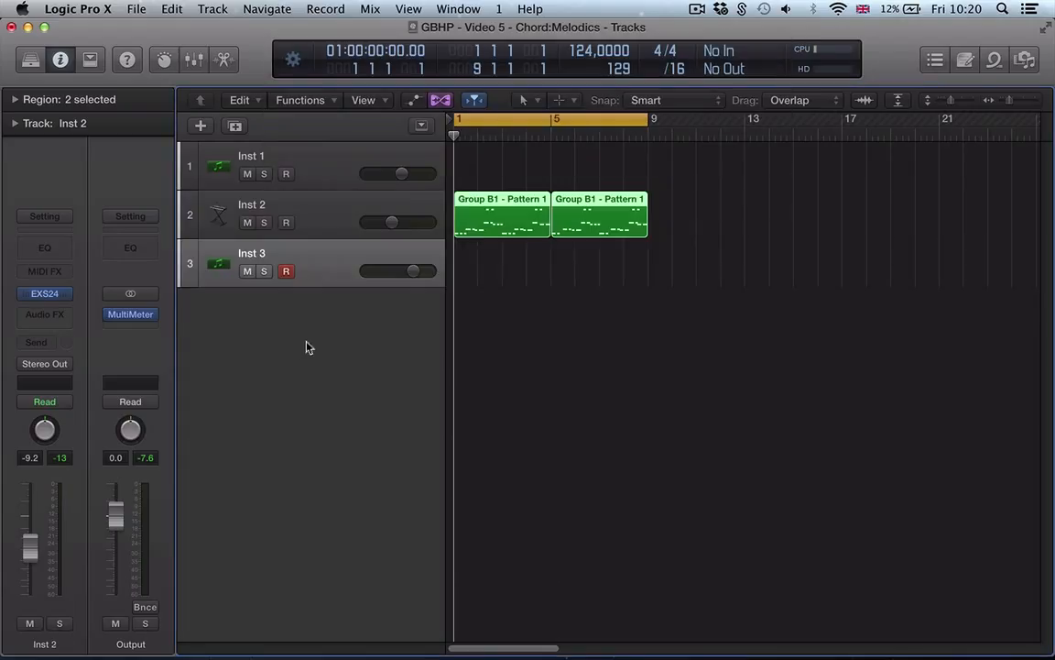
Load the Native Instruments Massive synth as the instrument on the Inst 3 track.
click(42, 295)
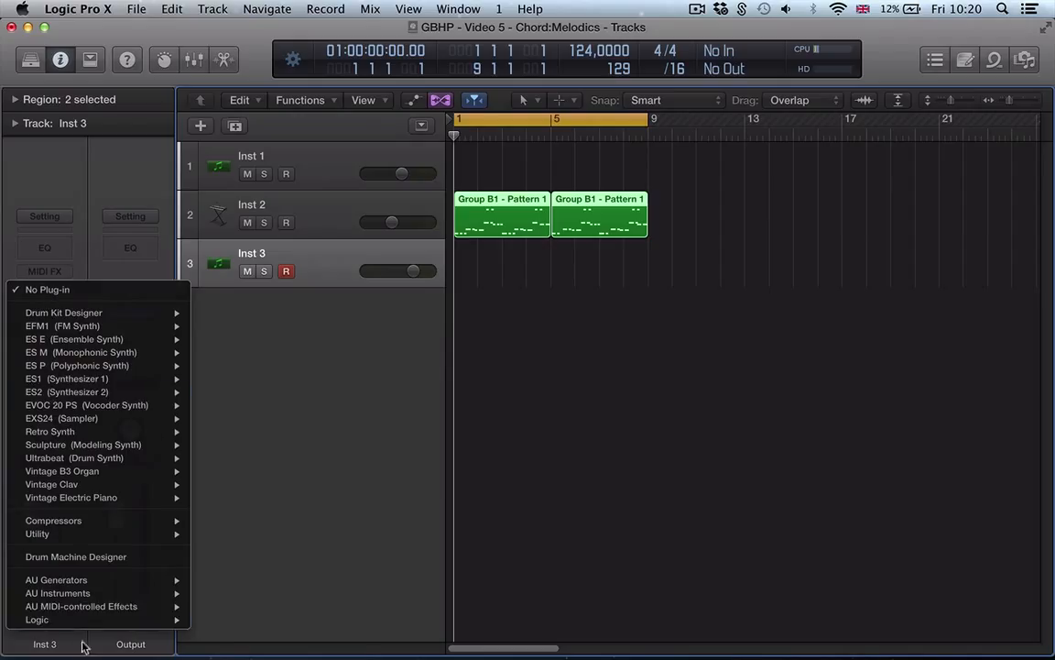
mouse_move(87, 595)
mouse_move(289, 589)
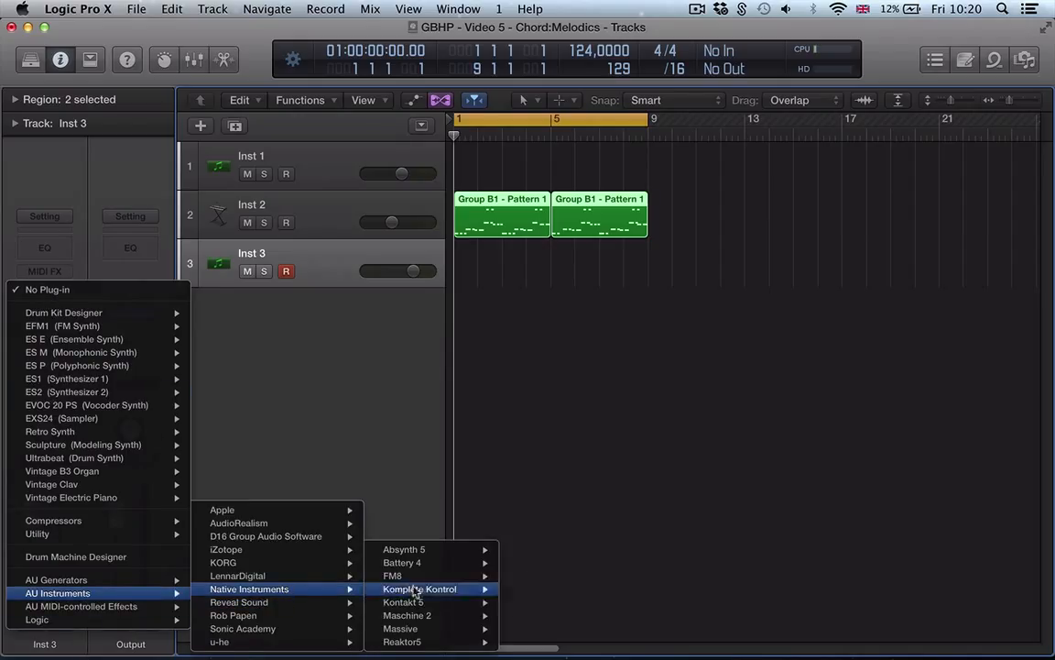
mouse_move(426, 628)
click(516, 643)
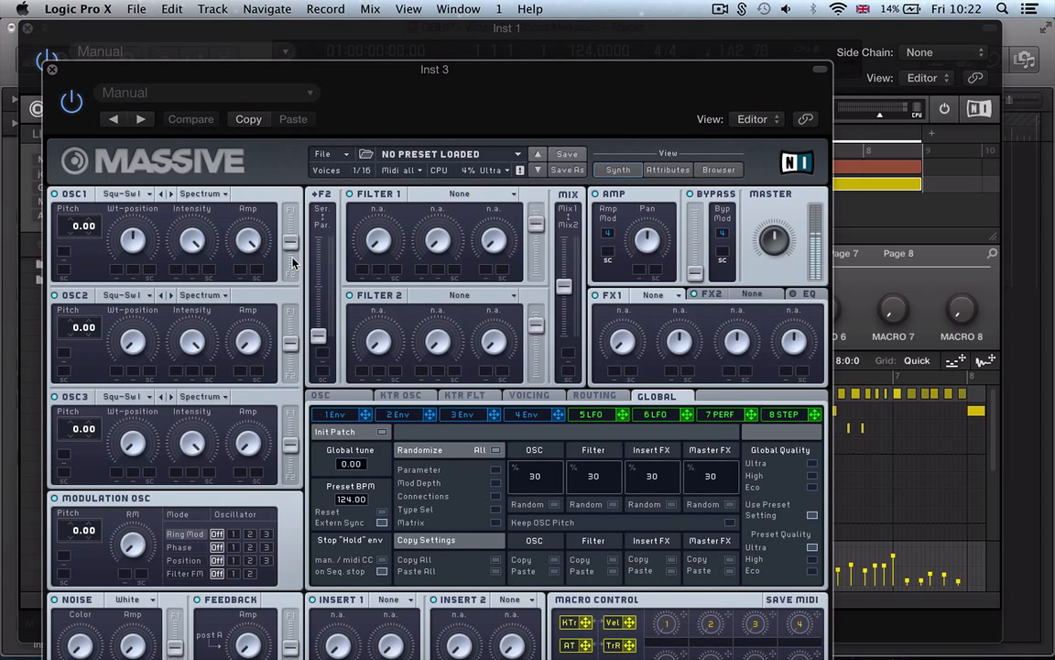
Export the Group B1 pattern from Maschine 2 as a MIDI region onto the Inst 3 track at bar 17.
click(203, 37)
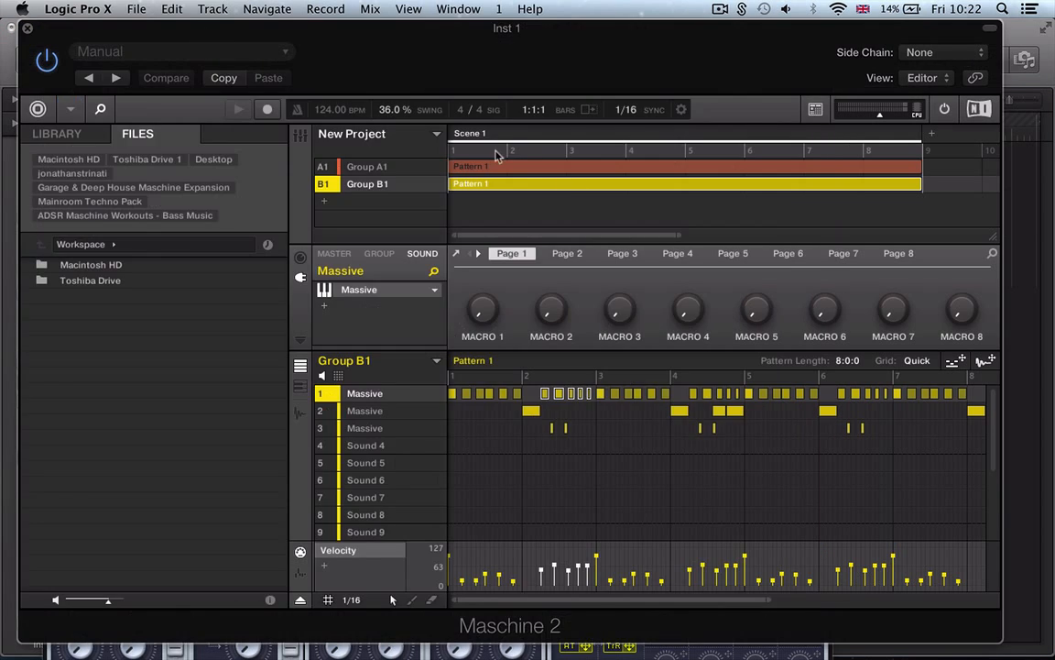
click(371, 412)
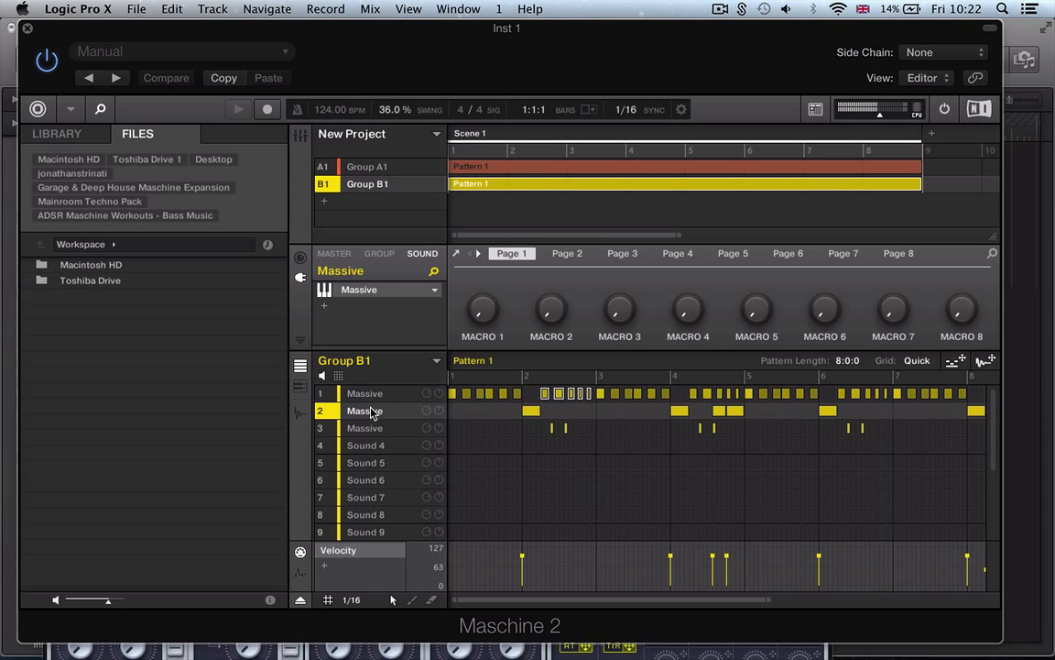
click(364, 428)
click(366, 393)
drag(559, 29, 304, 34)
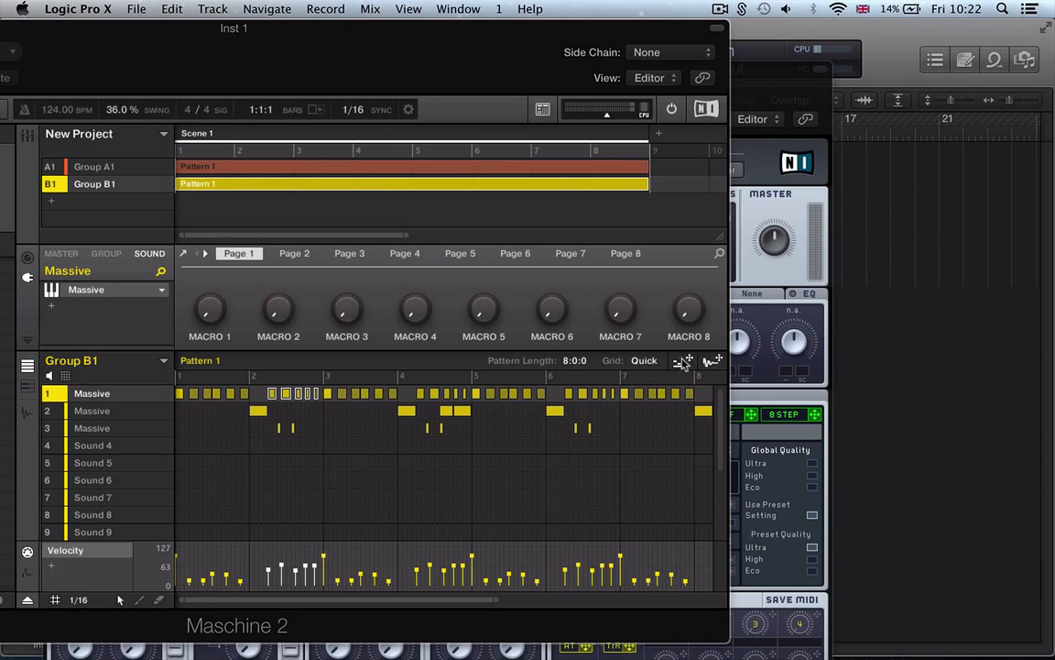
drag(683, 362, 858, 268)
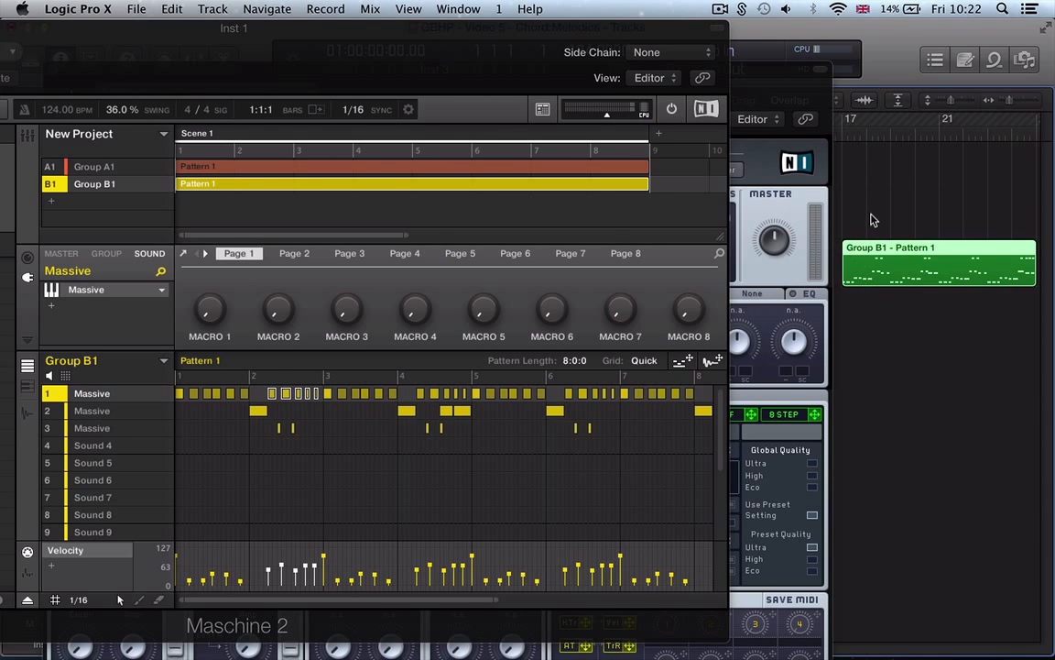
Hide the plug-in windows and move the Inst 3 pattern region to start at bar 1.
key(v)
click(760, 280)
click(882, 278)
drag(881, 277, 494, 275)
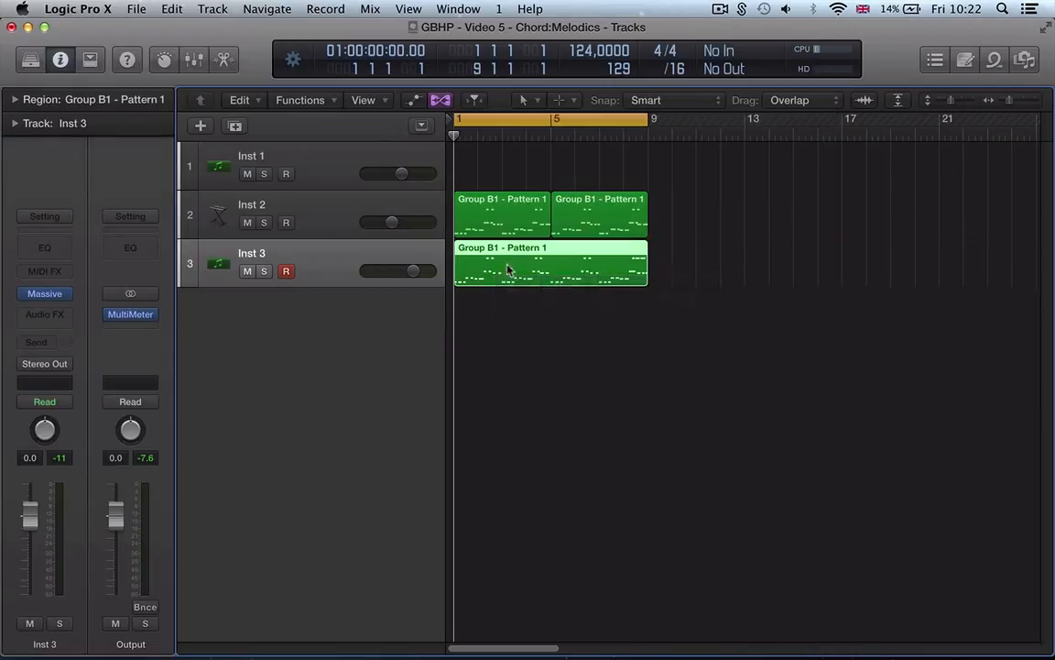
Solo the Inst 3 track and audition its pattern while viewing the notes in the Piano Roll.
click(265, 272)
key(space)
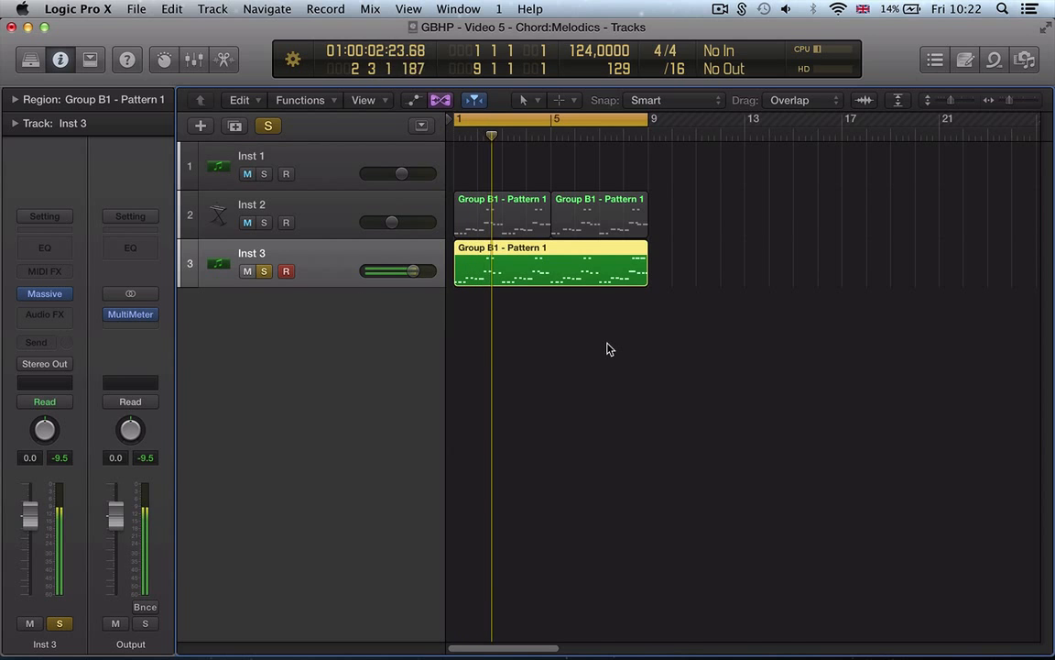
key(p)
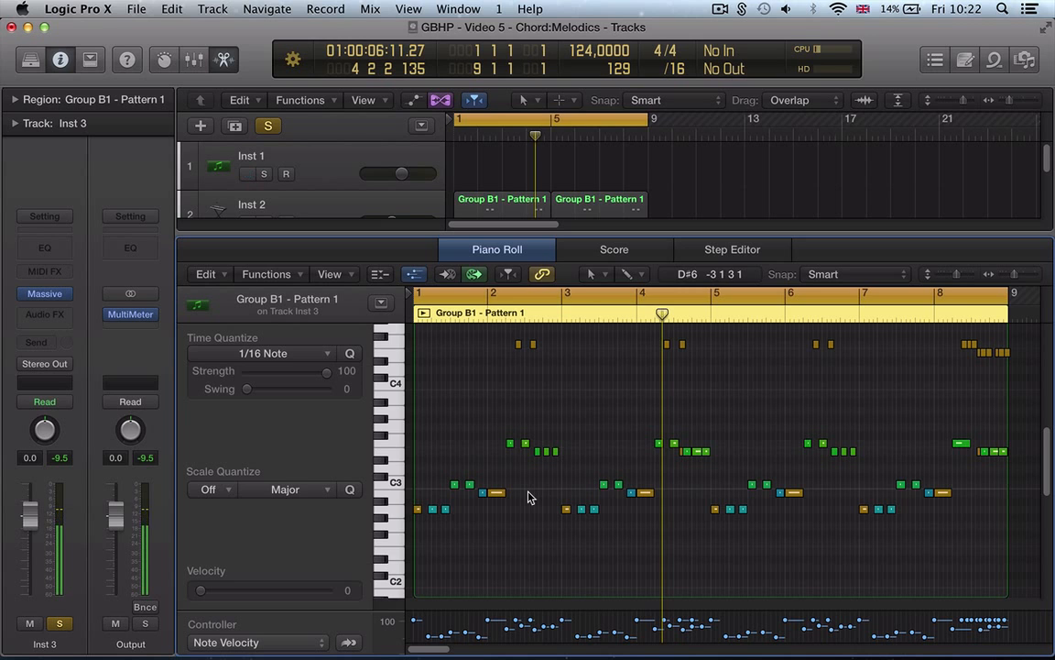
key(space)
key(p)
In Massive, set OSC1 to the Woody wavetable, lower its Wt-position and set its pitch to -24.00.
click(44, 293)
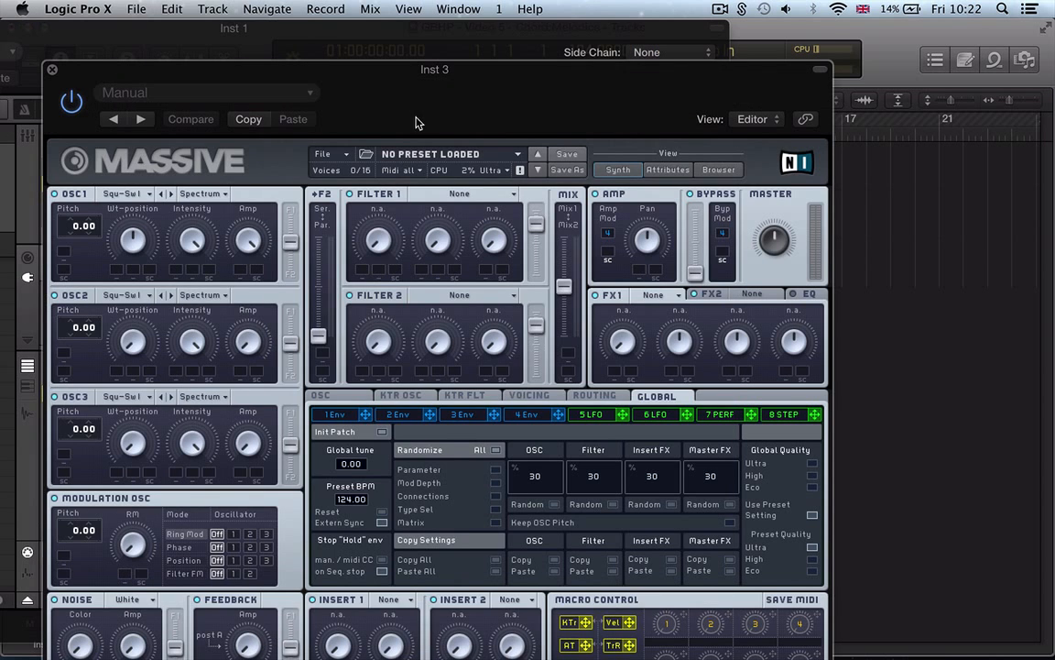
drag(399, 87, 415, 45)
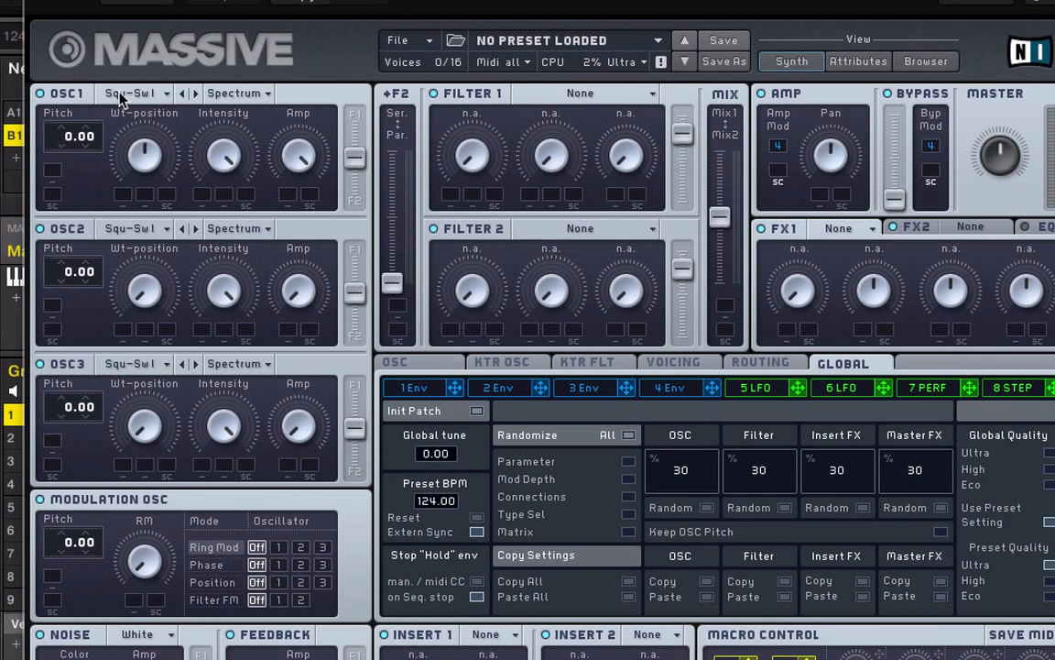
click(110, 94)
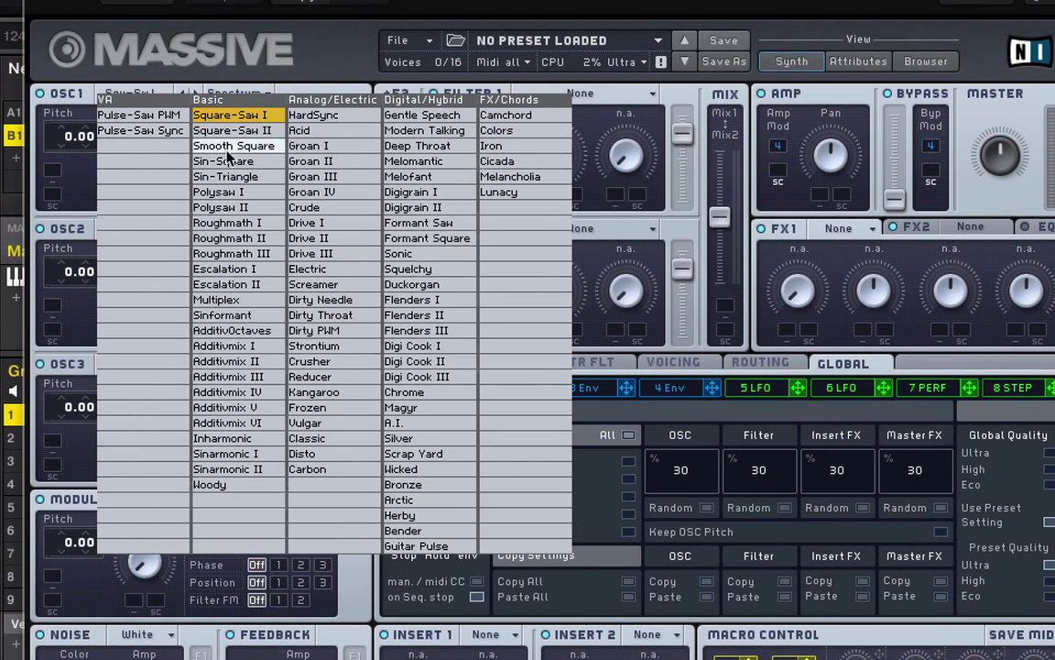
click(224, 482)
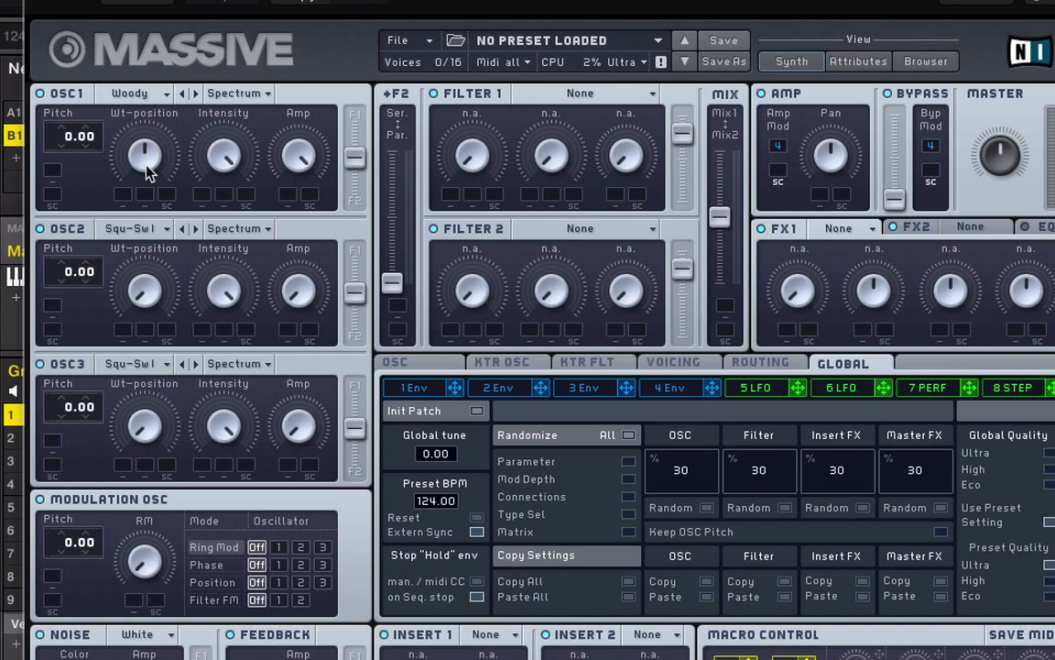
drag(144, 155, 142, 171)
drag(147, 163, 98, 156)
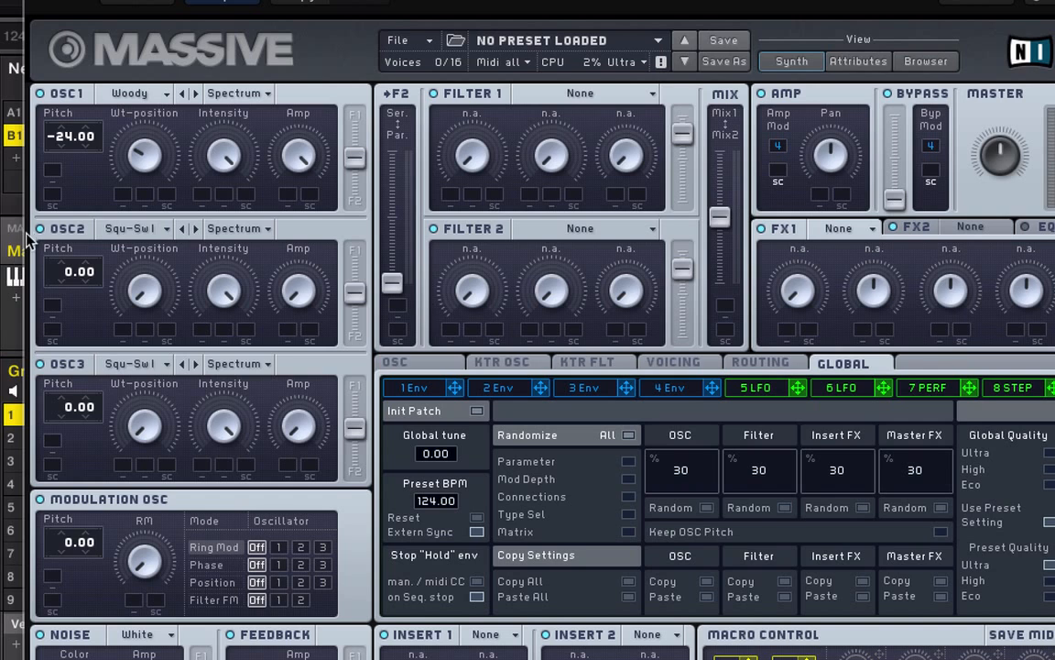
Set OSC2 to the Sin-Triangle wavetable with a low Wt-position, full Amp and a pitch of -24.00.
click(130, 229)
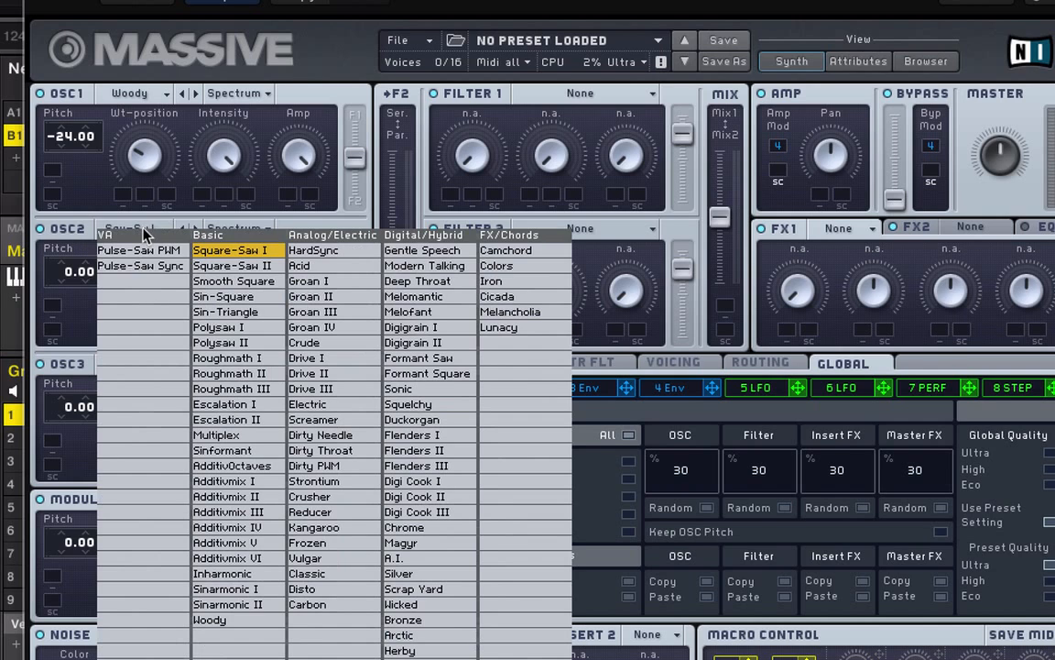
click(237, 312)
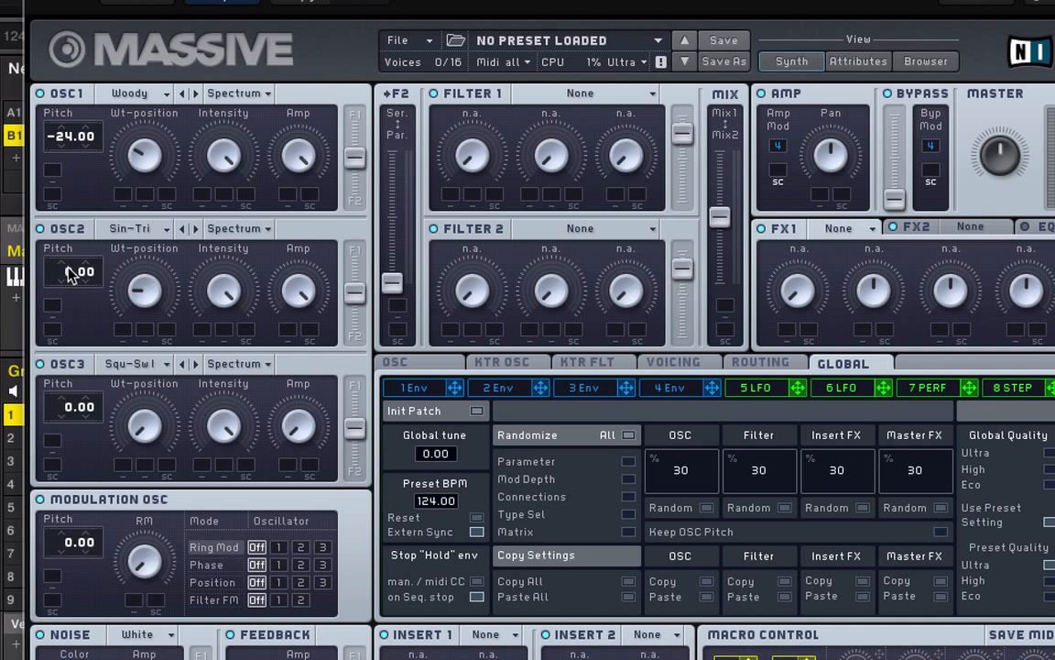
drag(68, 266, 68, 284)
Set OSC3 to the Square-Saw II wavetable with full Wt-position and Amp and a pitch of 7.00.
click(135, 363)
click(243, 316)
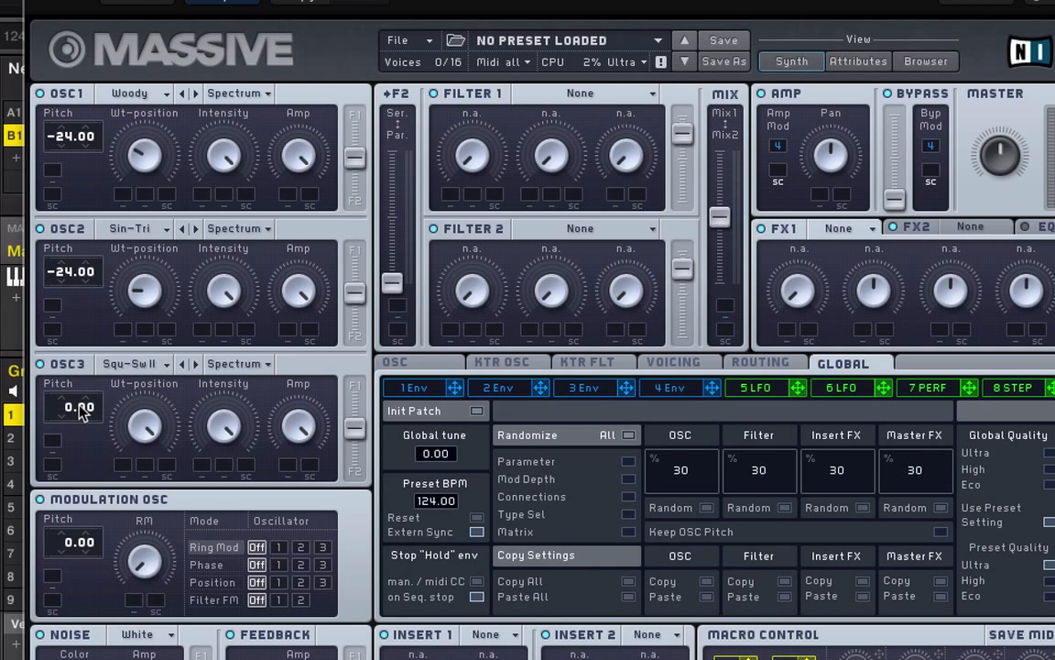
drag(68, 410, 78, 396)
Apply Phase modulation to oscillator 2 with Phase at half and modulation pitch -12.00, and slightly lower the OSC3 Amp.
click(216, 567)
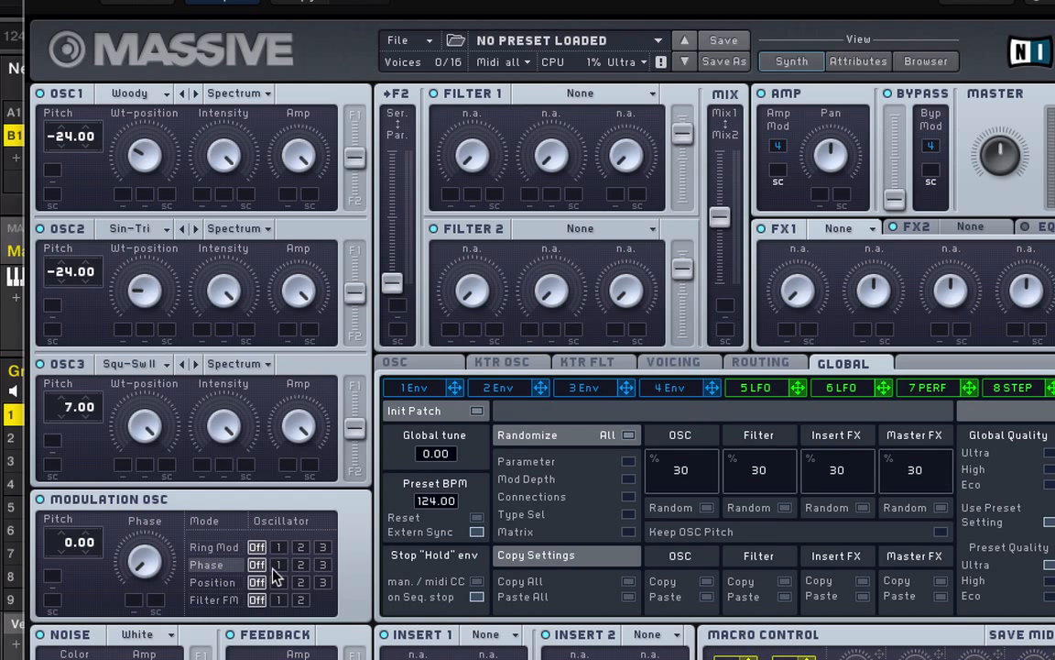
click(303, 565)
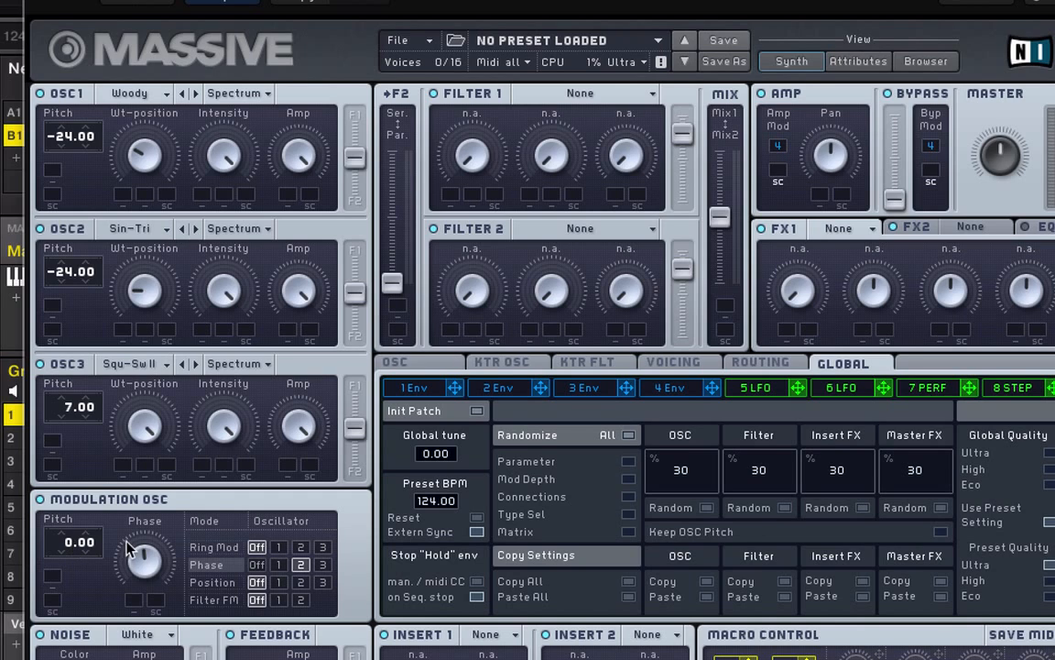
click(71, 542)
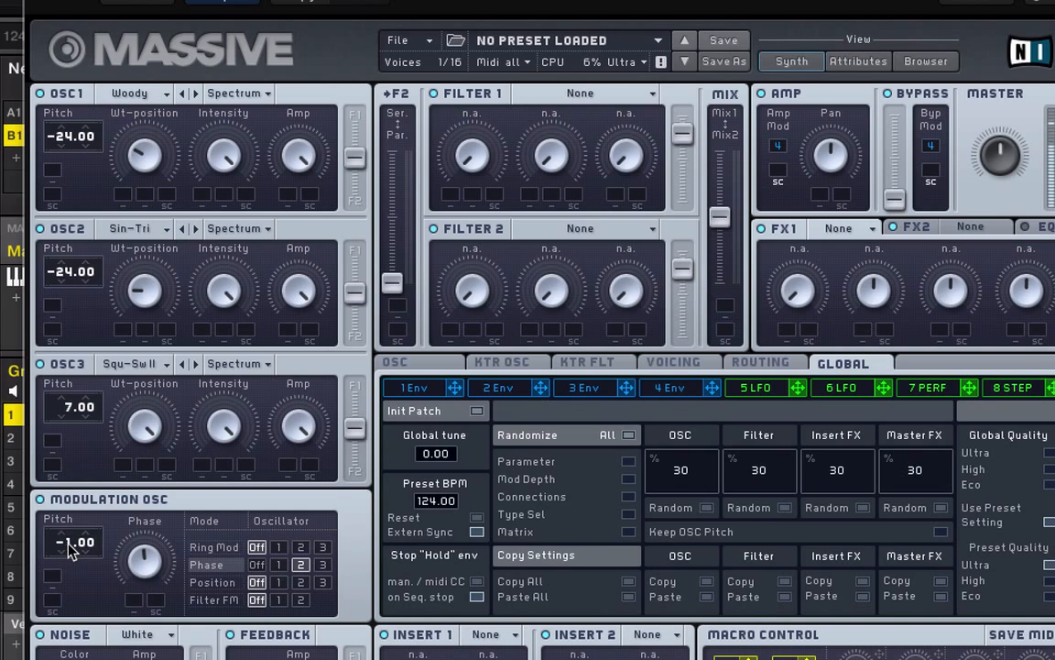
drag(67, 557, 65, 564)
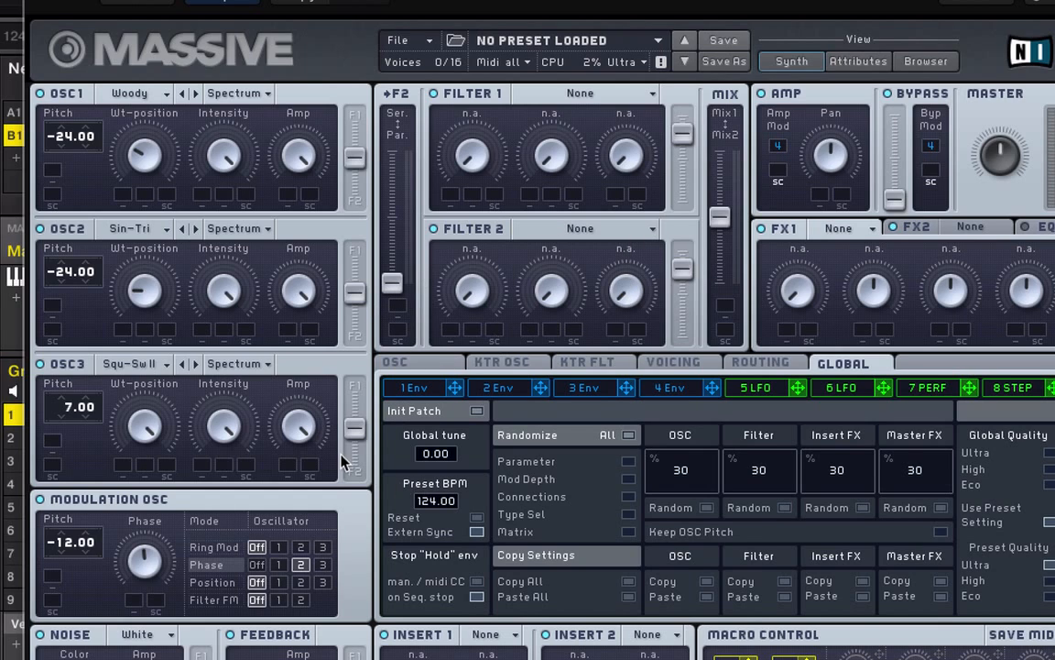
drag(299, 424, 310, 467)
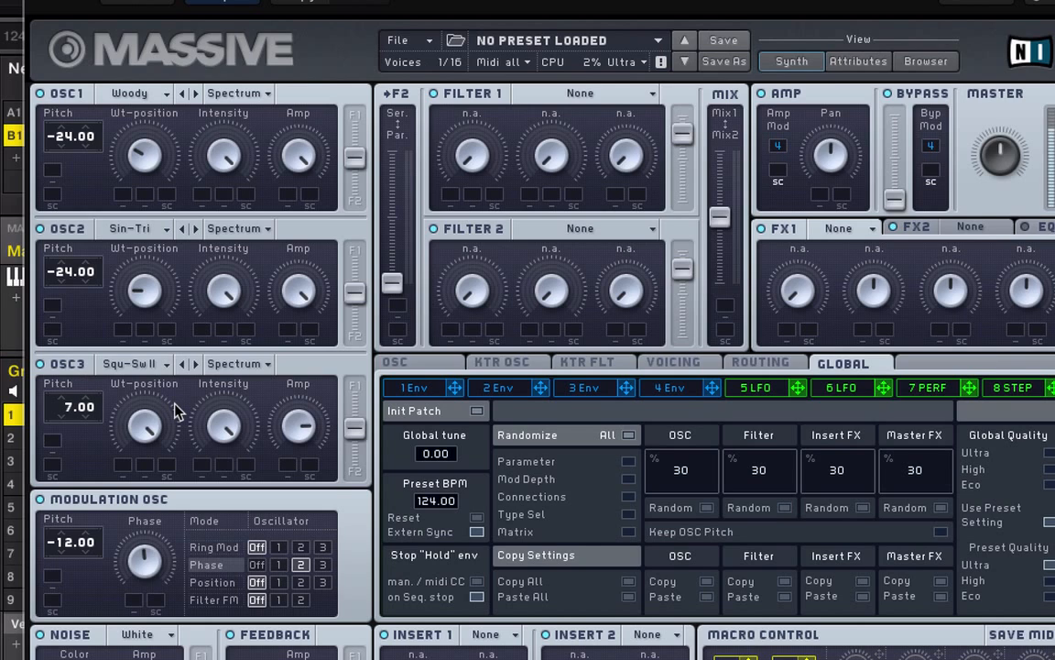
Set Filter 2 to Lowpass 4 with its output level at maximum, and turn the filter mix fully to Mix2.
click(569, 234)
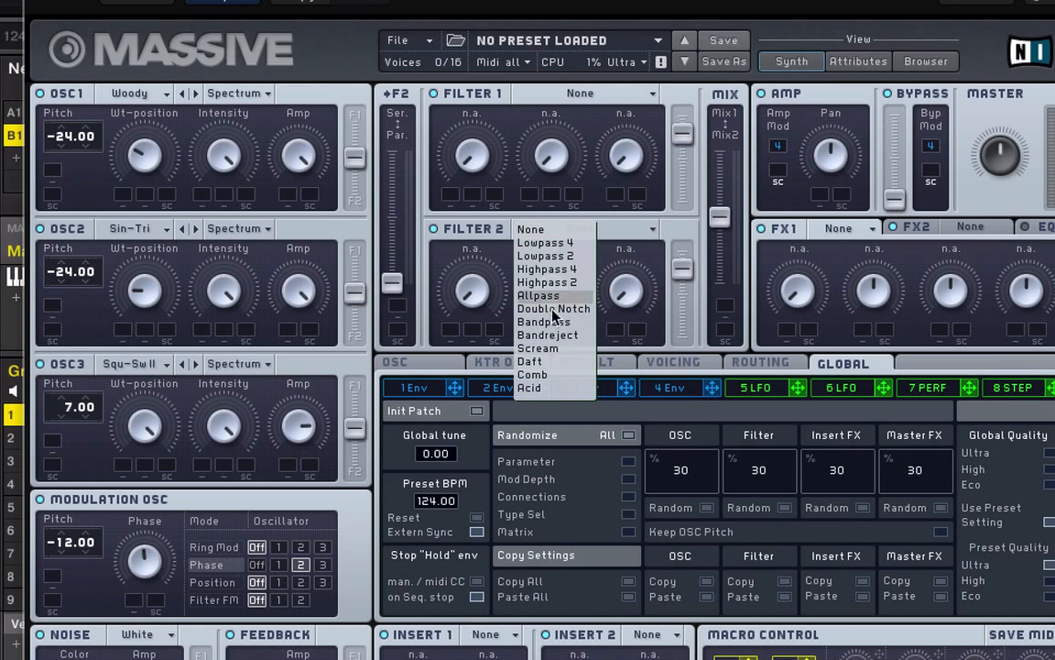
click(590, 255)
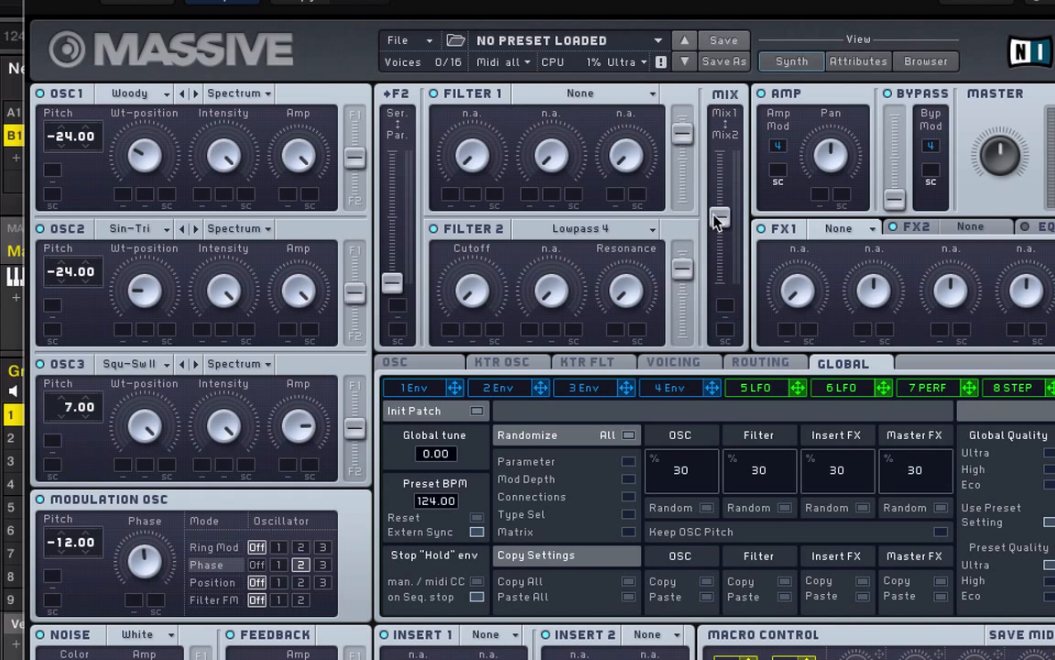
drag(719, 220, 690, 215)
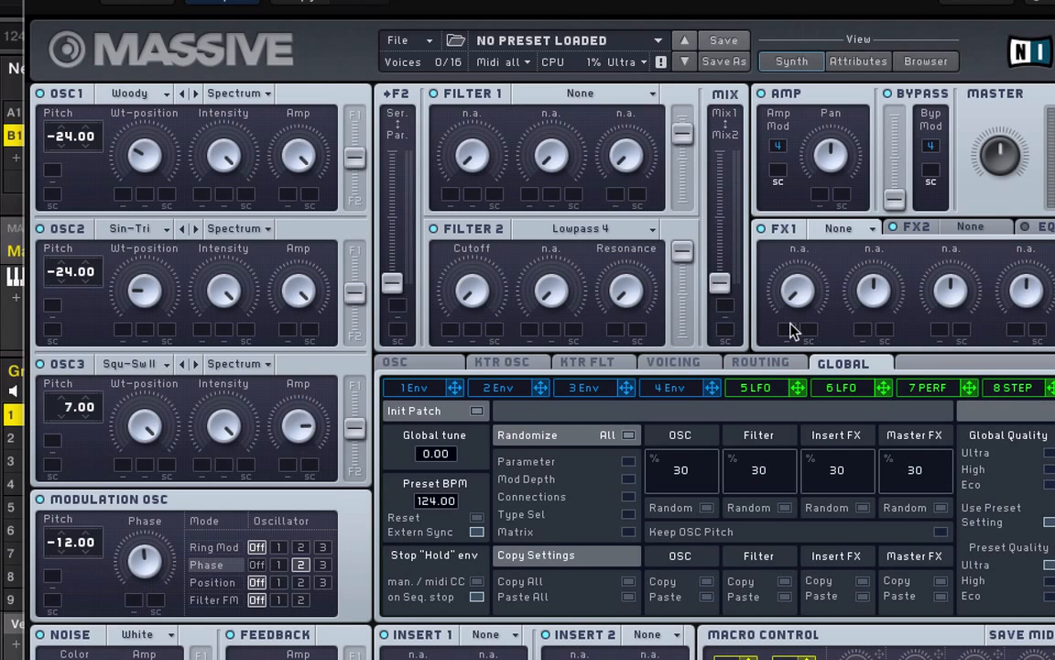
drag(476, 288, 470, 243)
Modulate the Filter 2 cutoff with envelope 1, and reduce that envelope's decay time and decay level.
click(417, 388)
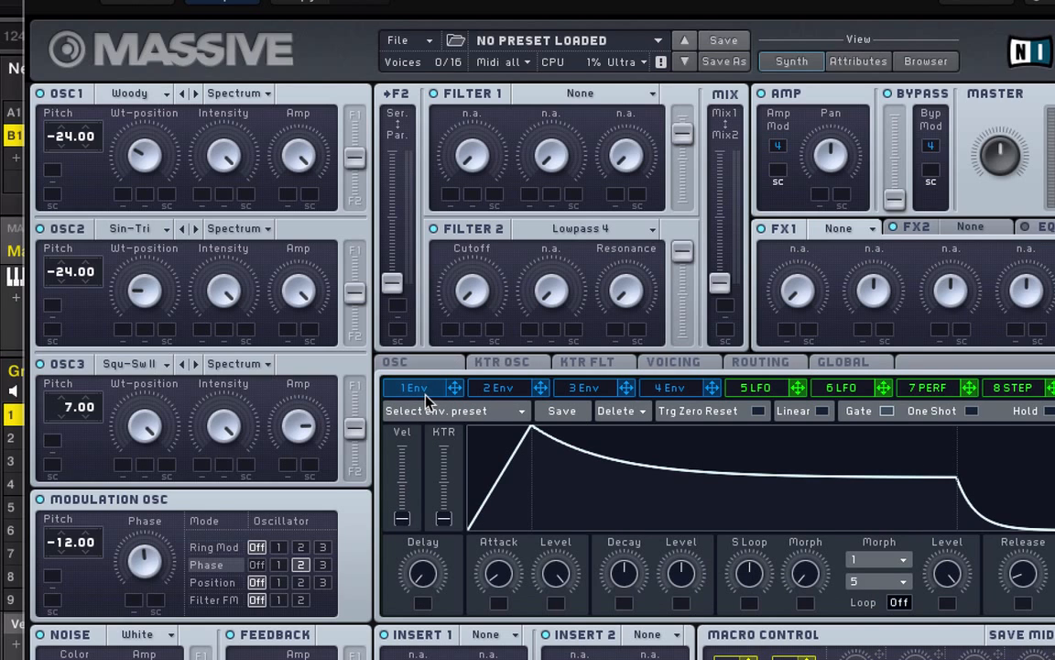
drag(455, 393, 453, 333)
drag(450, 333, 450, 331)
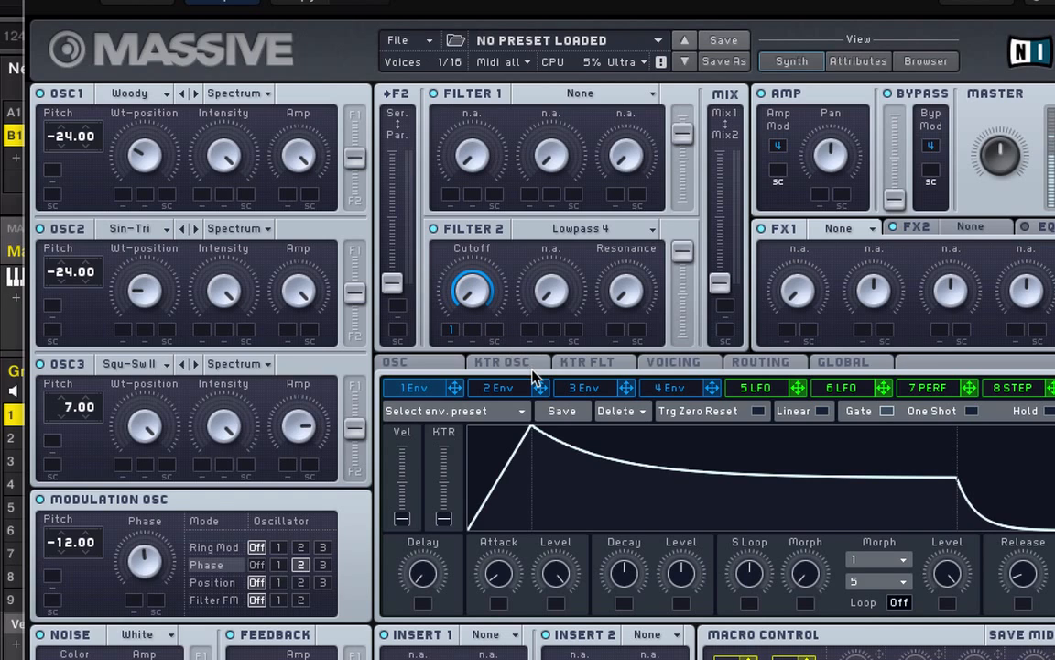
drag(696, 495, 659, 536)
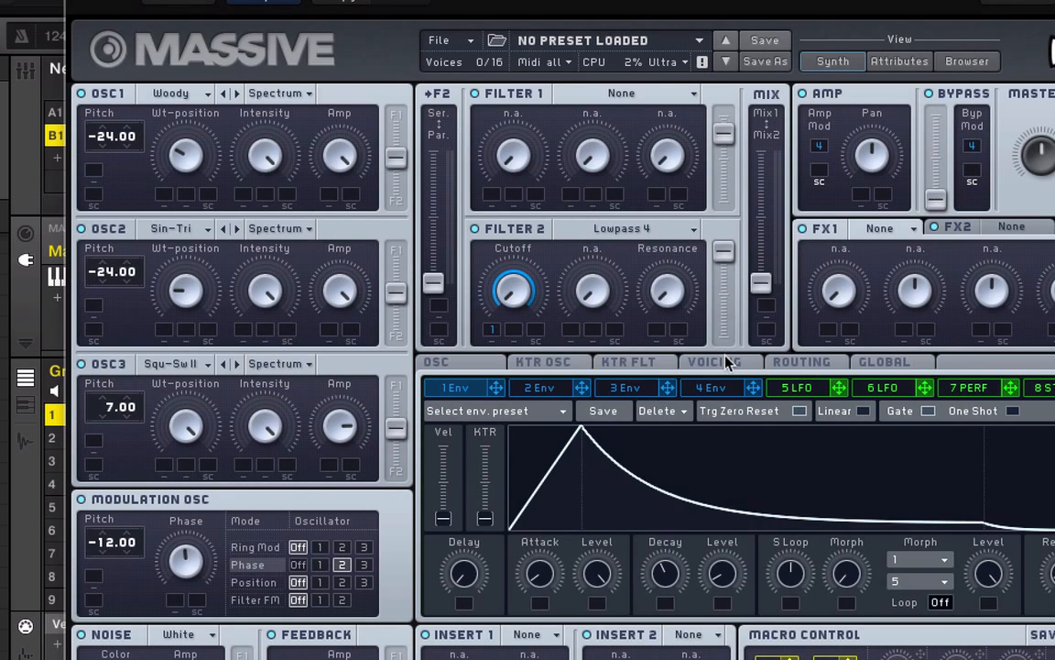
Set the voicing to 4 unisono voices, enable Pitch Cutoff unisono spread and raise its amount slightly.
click(723, 362)
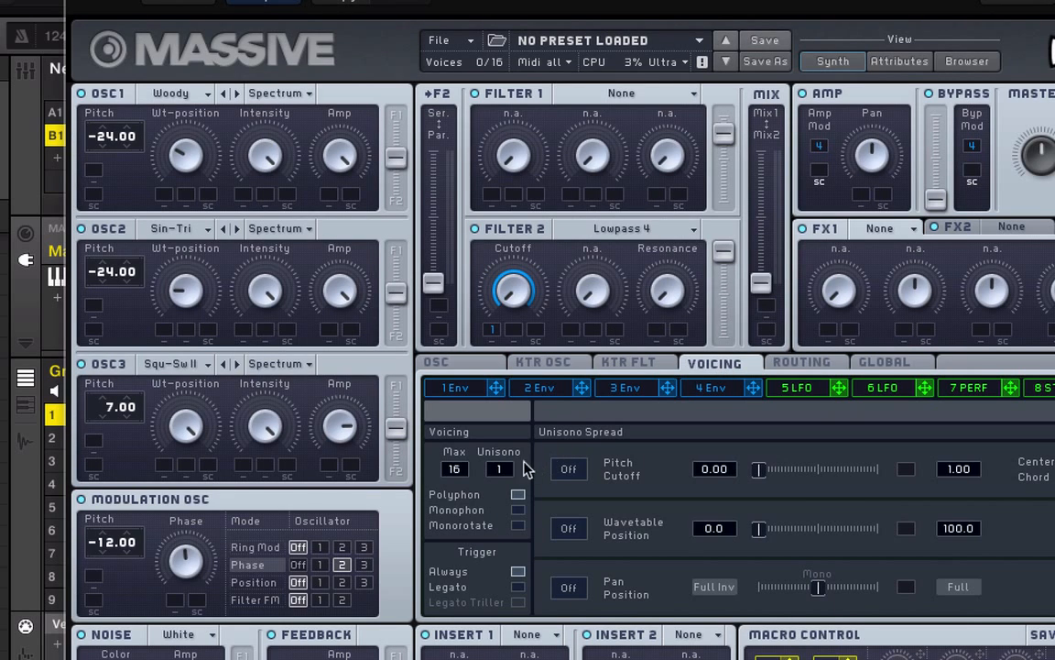
drag(510, 476, 517, 460)
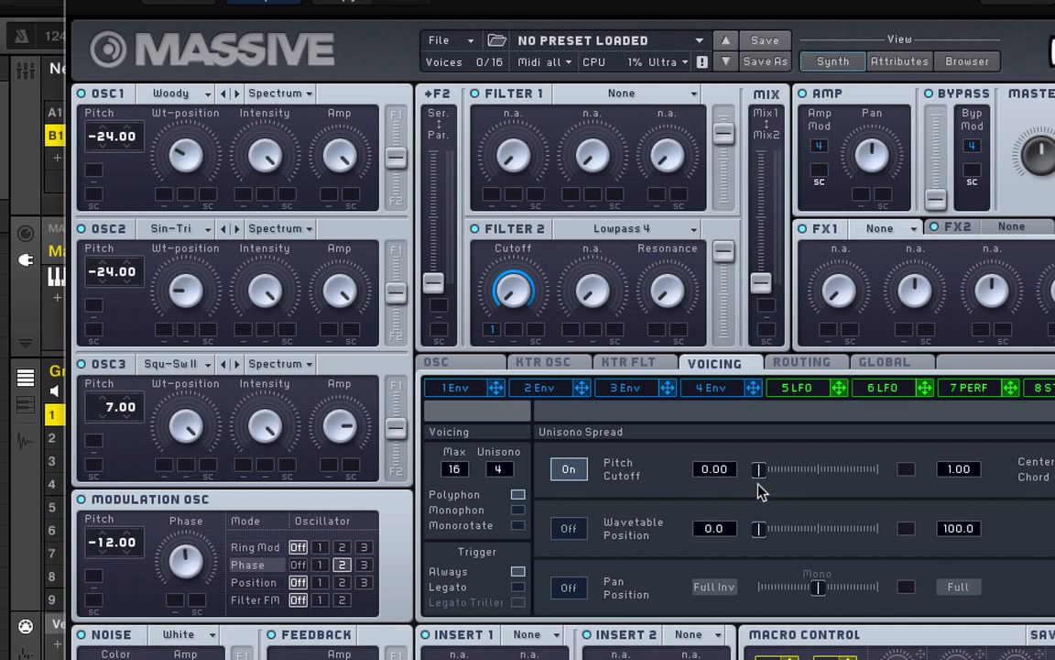
drag(758, 476, 777, 486)
drag(778, 479, 781, 480)
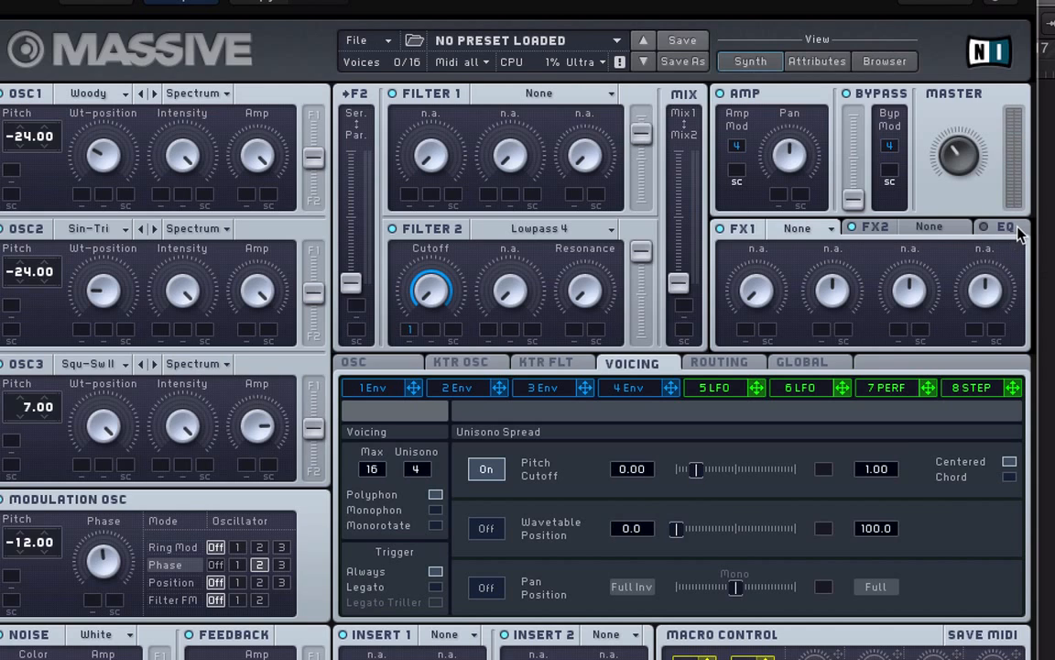
Load Dimension Expander in FX1 with Dry/Wet at about halfway and Size turned down to about nine o'clock.
click(799, 228)
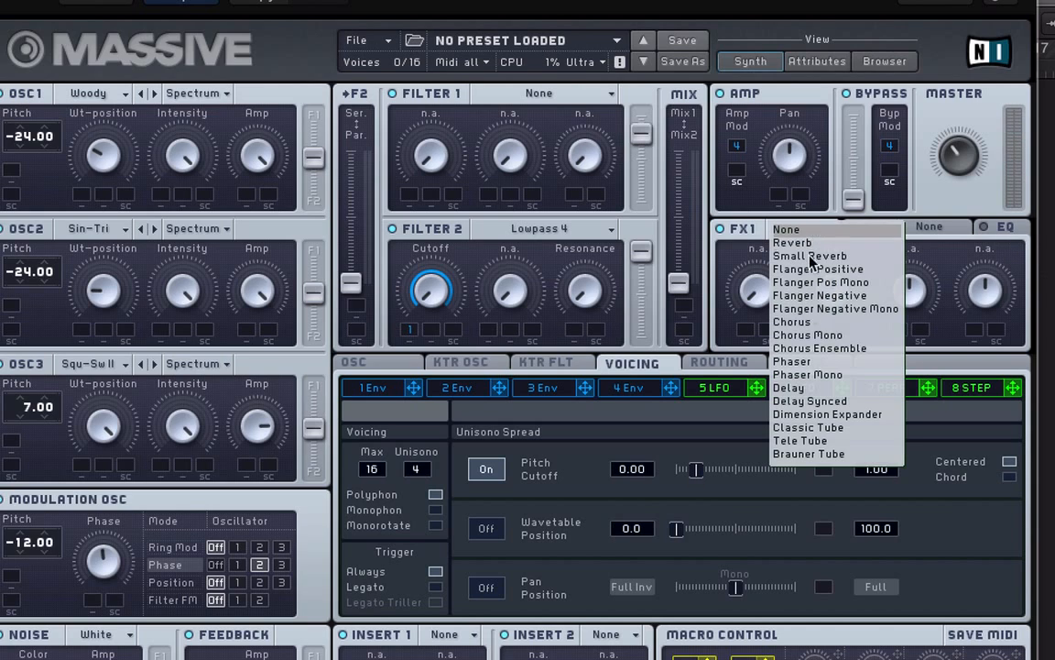
click(825, 414)
drag(761, 295, 755, 203)
drag(828, 289, 823, 359)
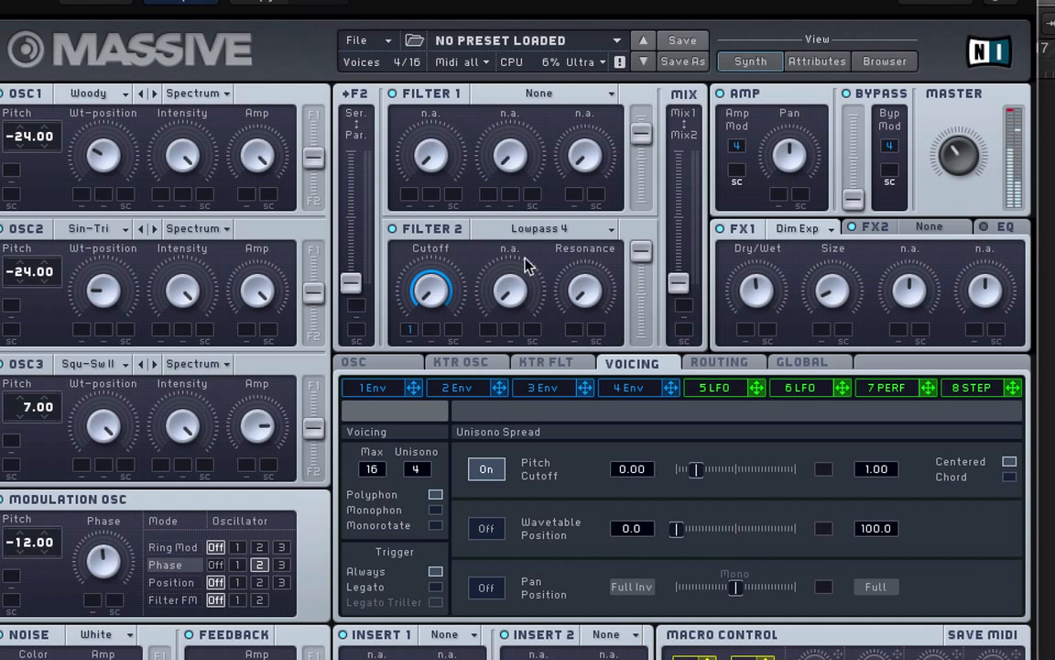
drag(852, 307, 845, 286)
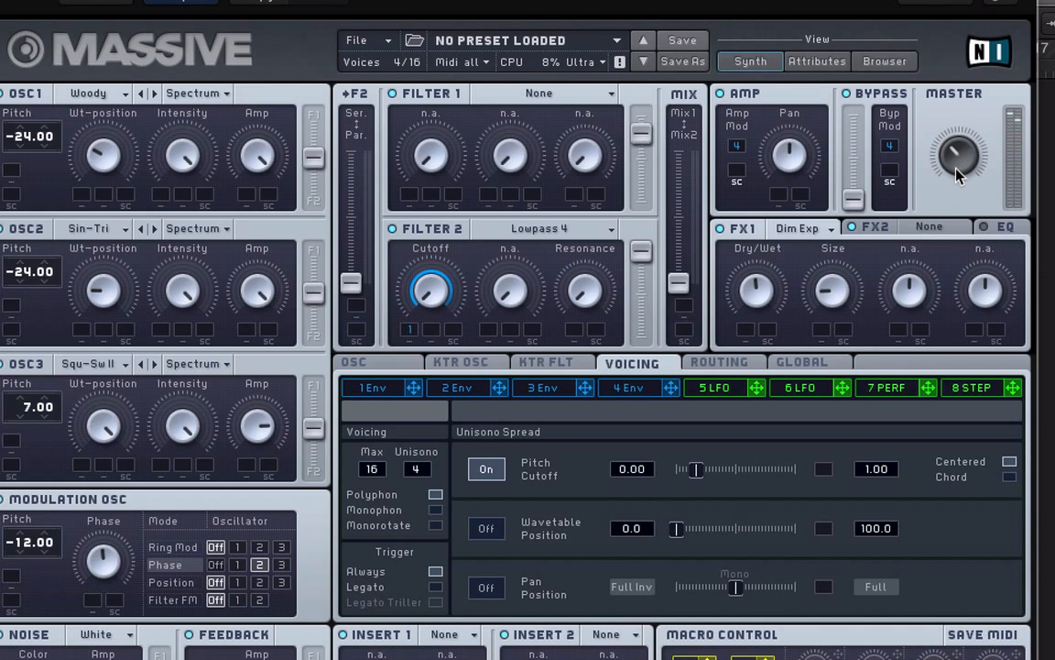
Raise envelope 4's decay level to maximum so the sound sustains at full level.
click(613, 387)
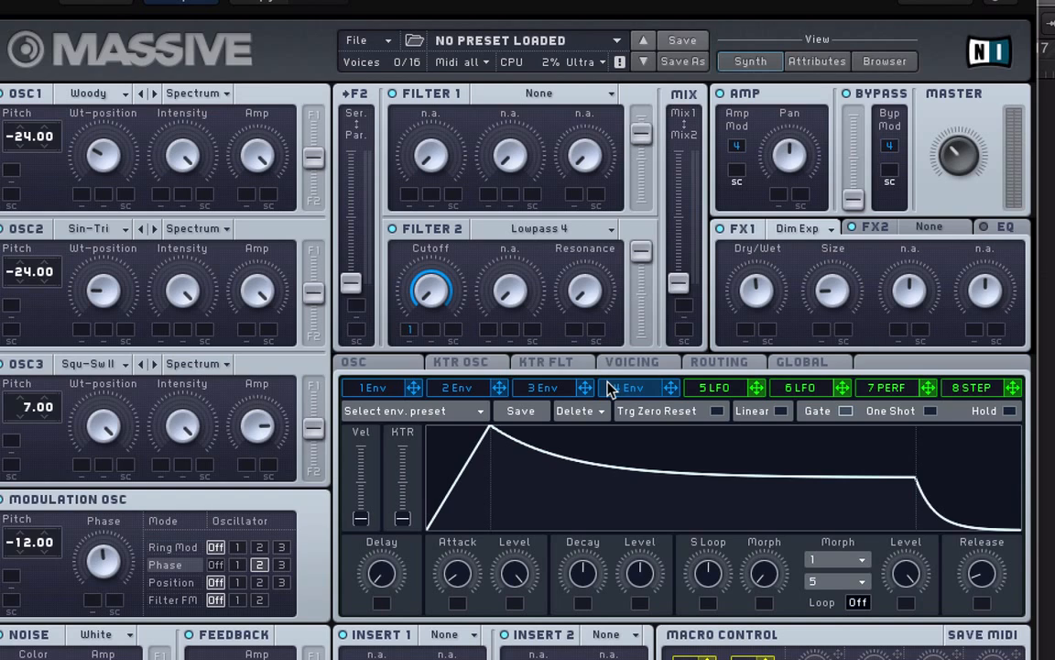
drag(632, 561, 636, 502)
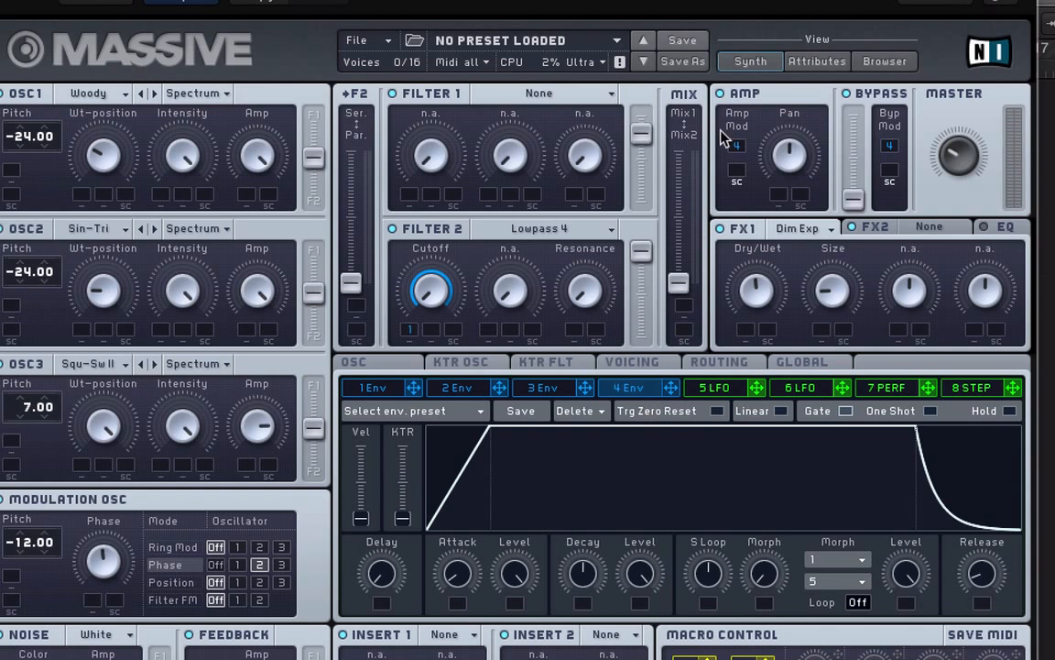
click(359, 362)
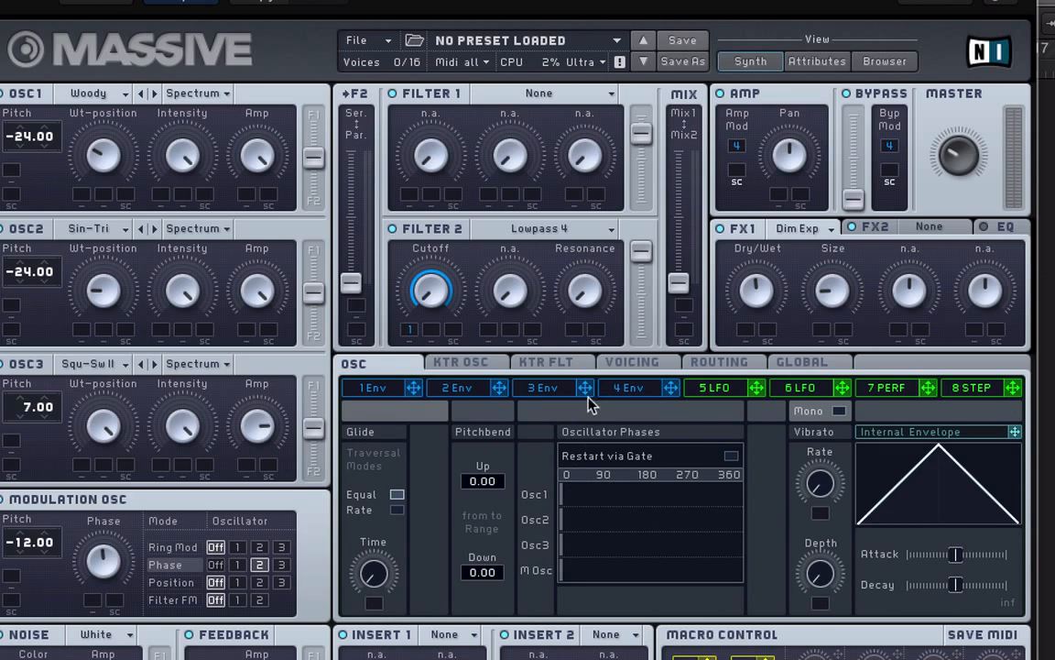
click(617, 362)
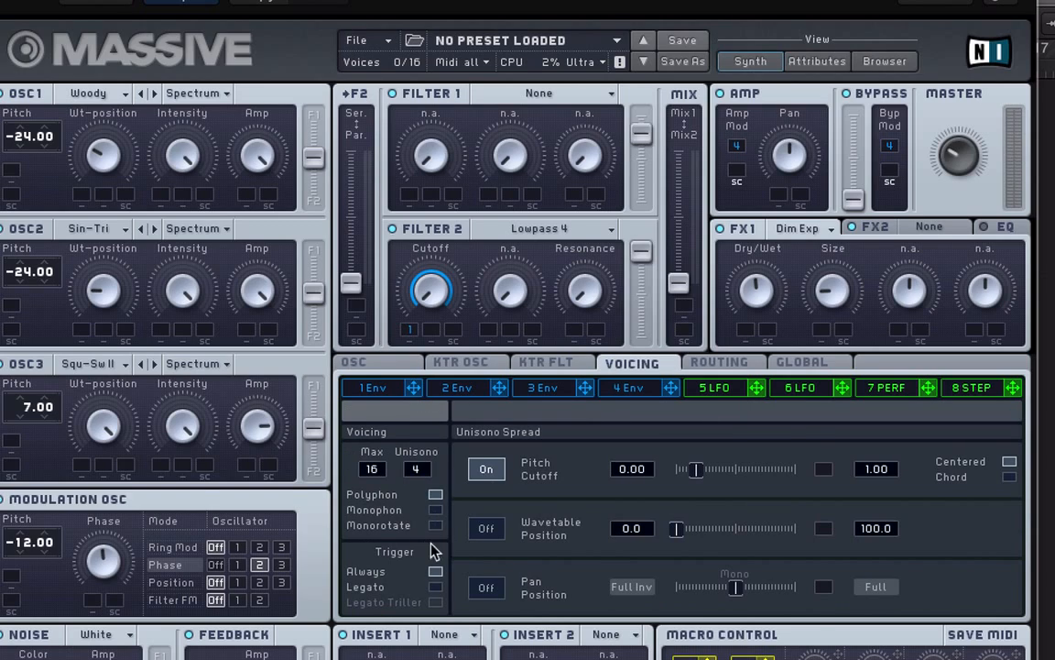
Transpose all notes of the Inst 3 region up one octave while the pattern plays.
key(super+w)
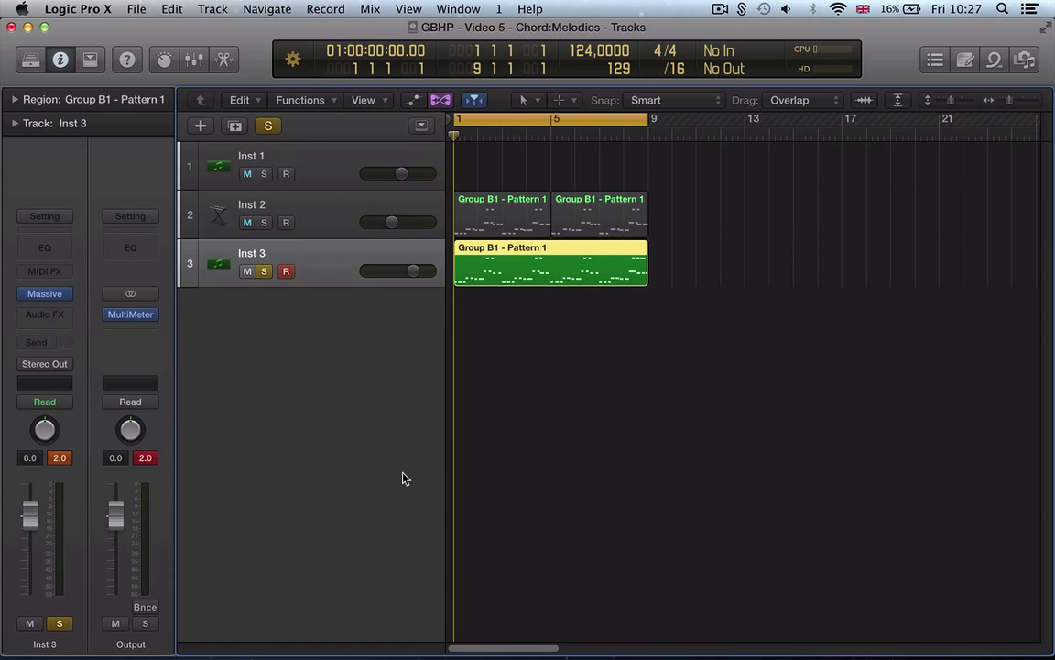
key(space)
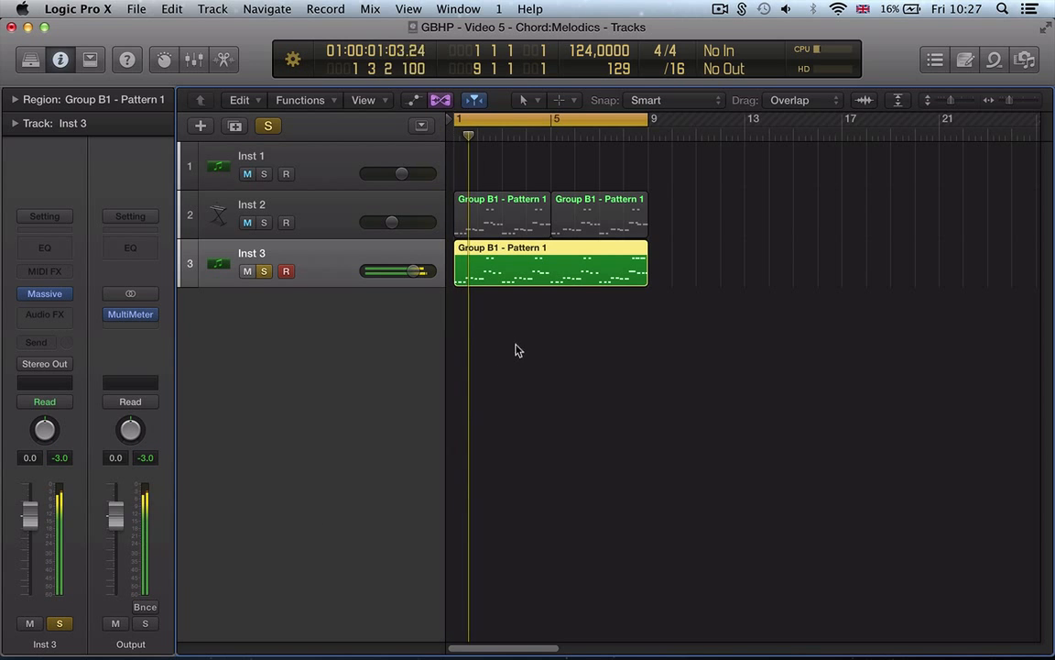
key(p)
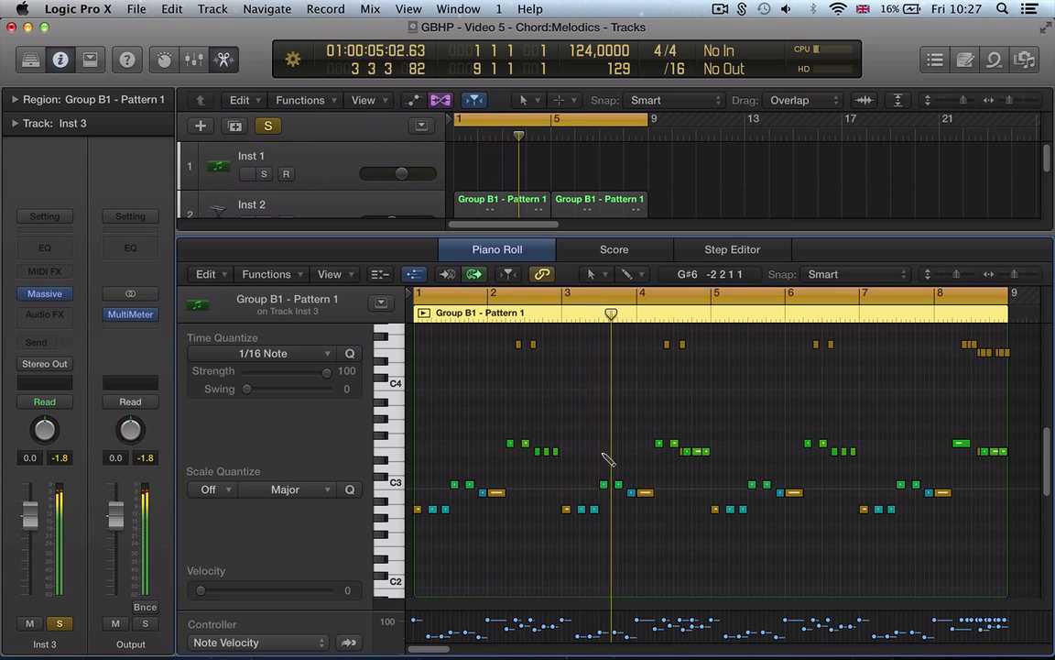
key(super+a)
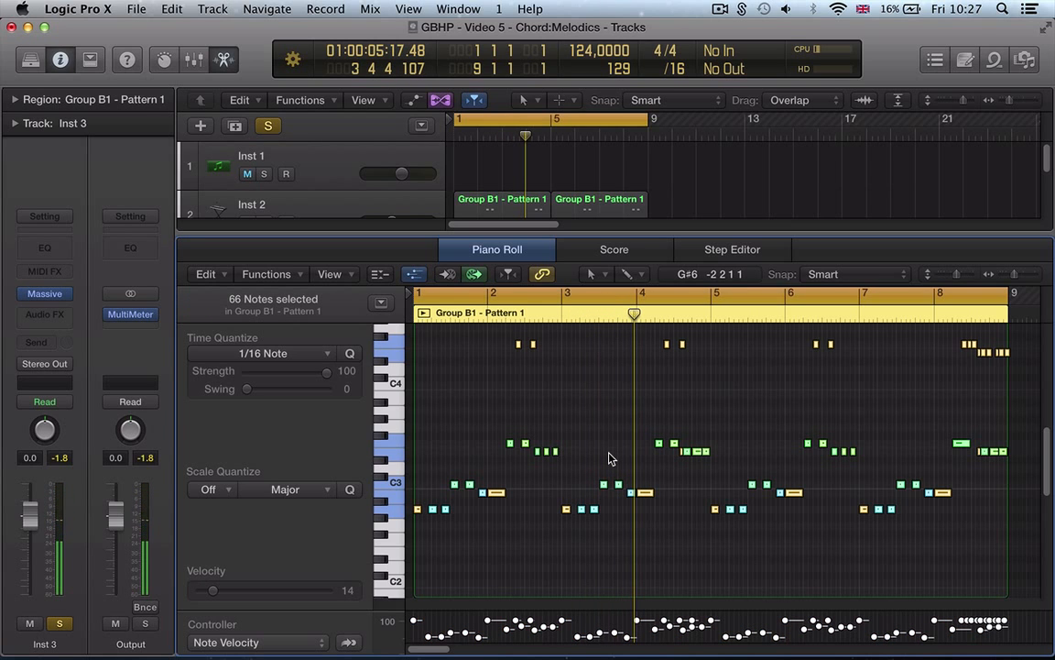
key(shift+alt+Up)
key(Return)
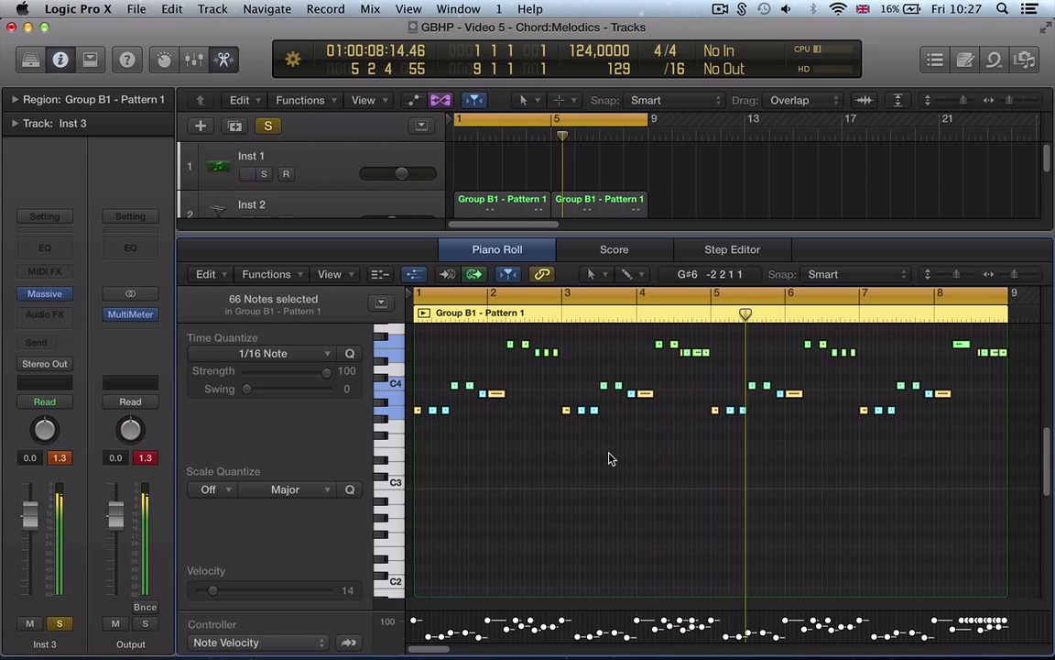
click(680, 459)
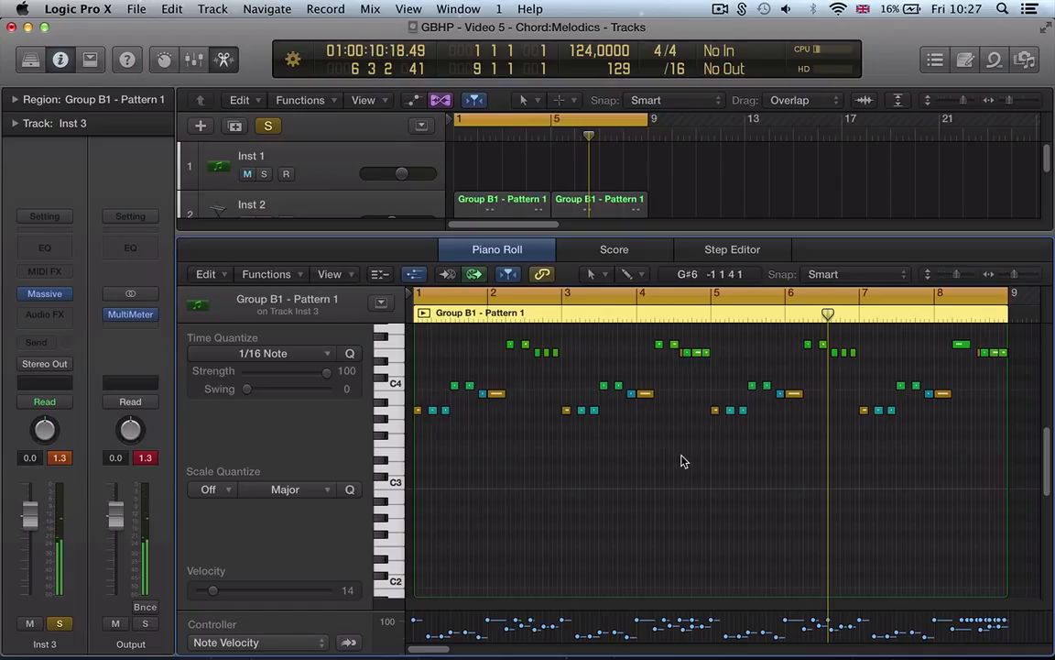
key(p)
Reset the Inst 3 peak meter and lower the track's volume to -3.8 dB.
click(616, 417)
click(495, 250)
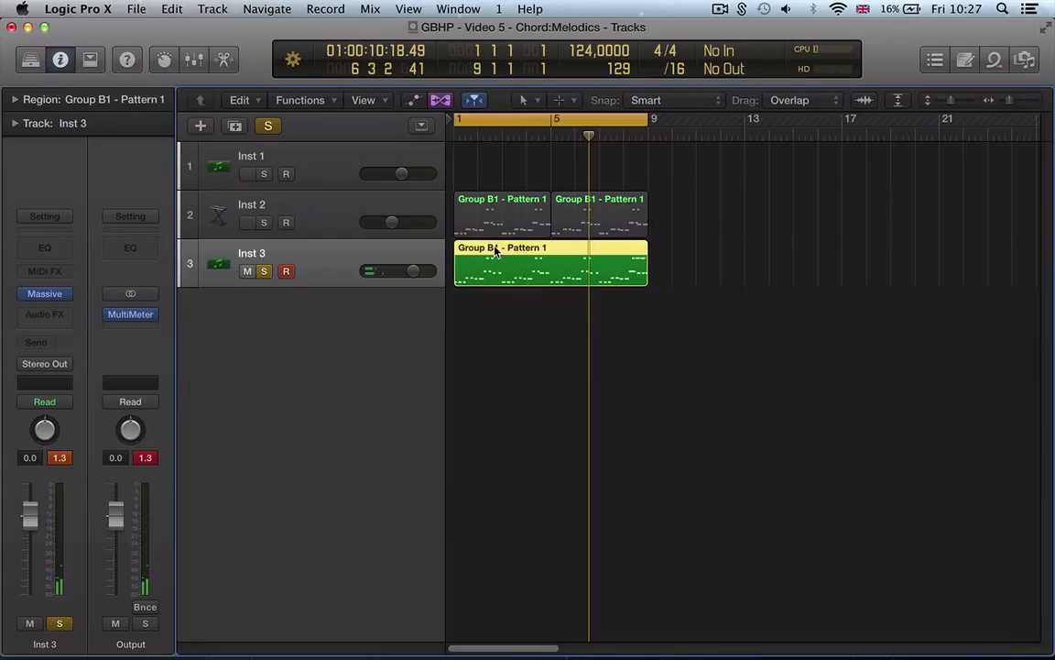
click(65, 460)
drag(31, 513, 31, 529)
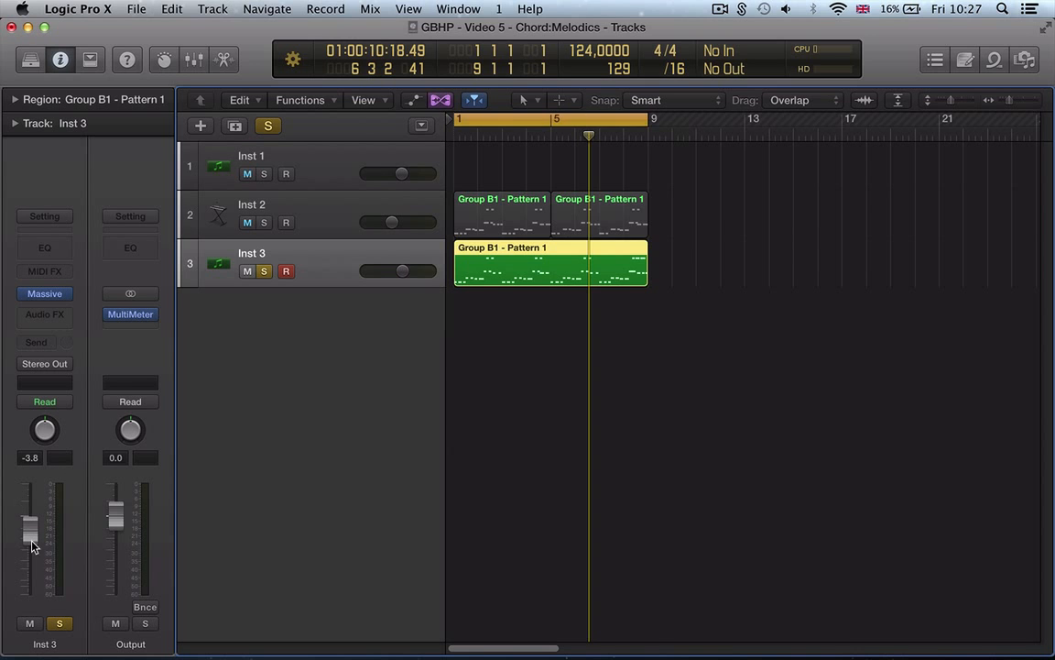
Set Massive's voicing to Monophon with a slightly raised glide time, and enable Restart via Gate for the oscillator phases.
key(v)
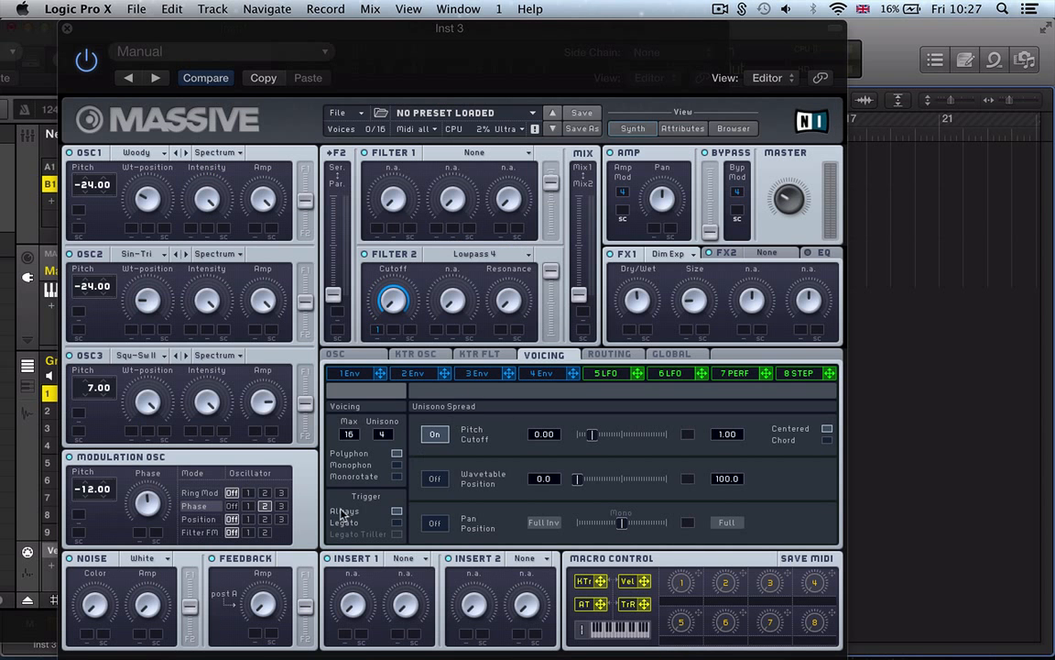
click(395, 465)
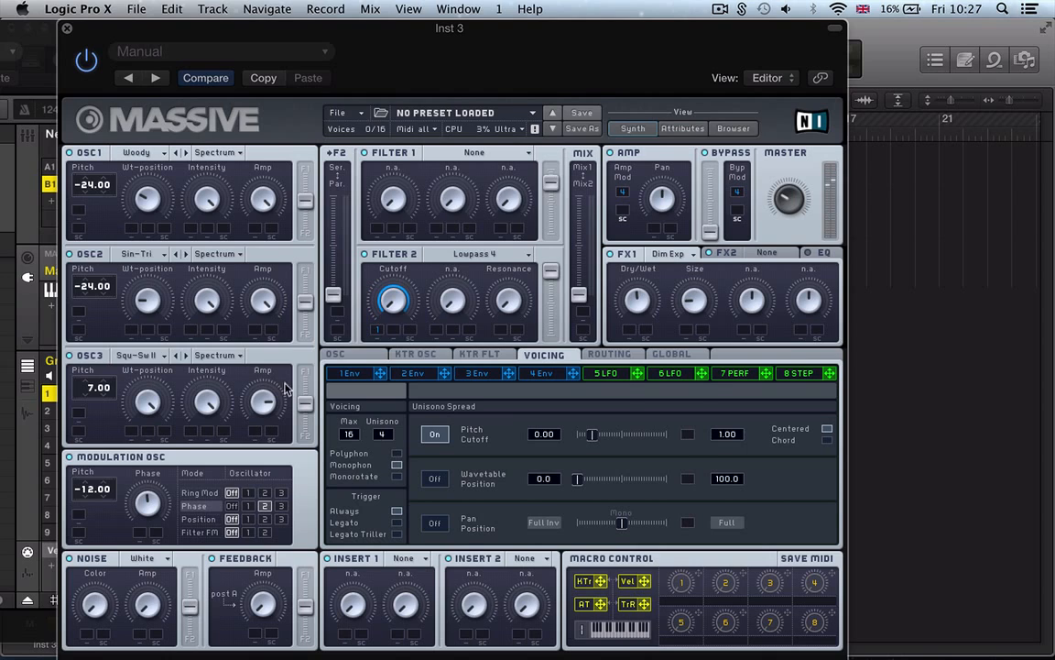
click(337, 355)
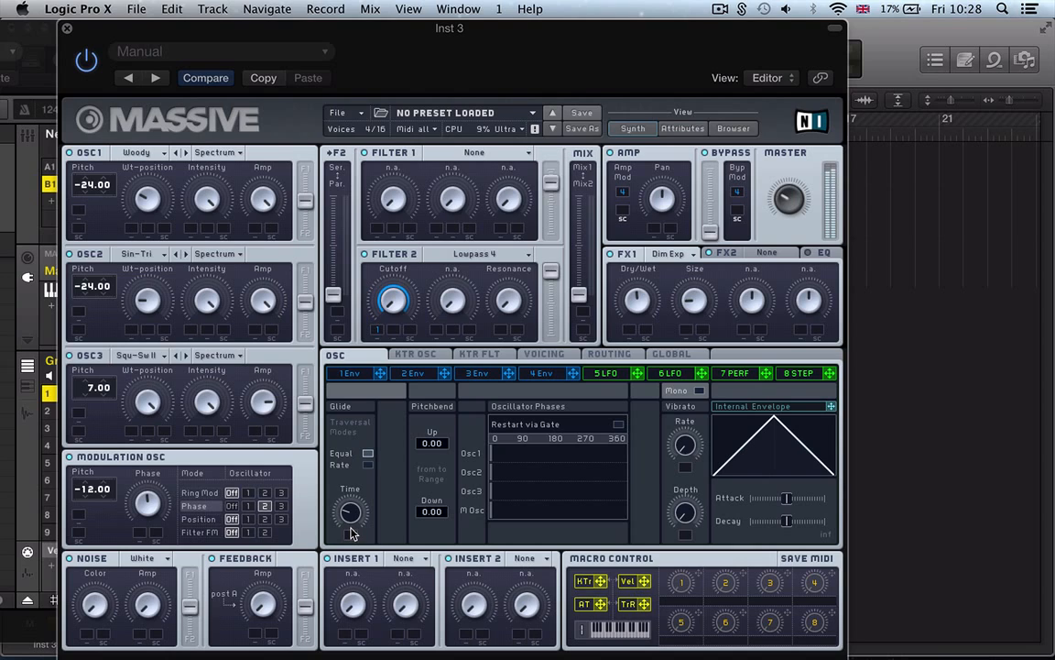
click(618, 426)
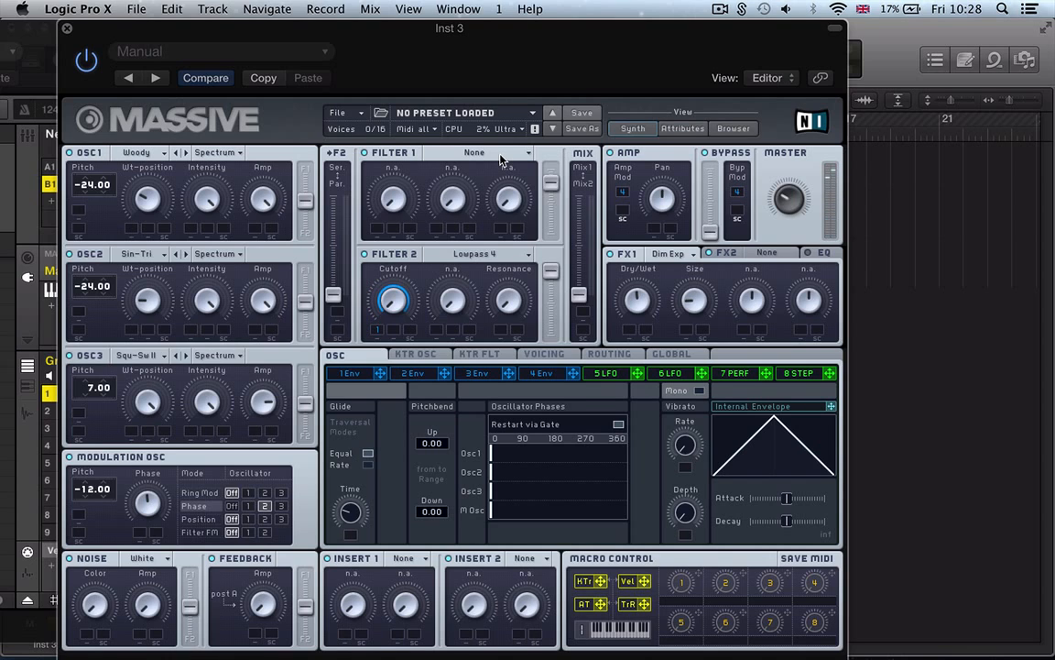
Unsolo Inst 3, play it with the other tracks and lower its volume to -10.6 dB.
key(v)
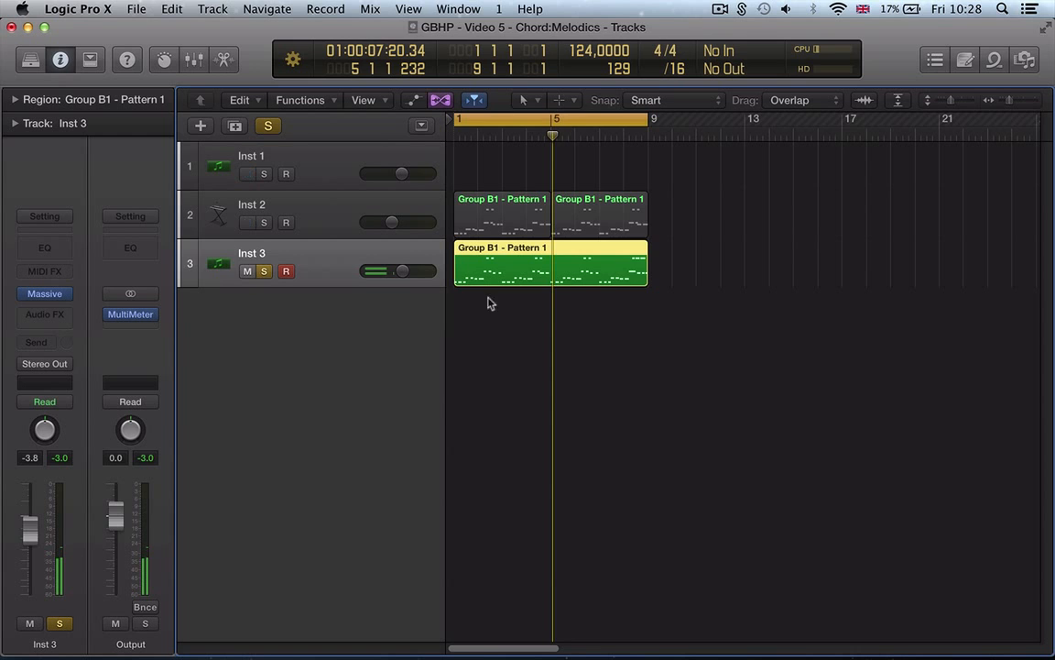
click(262, 271)
key(shift+space)
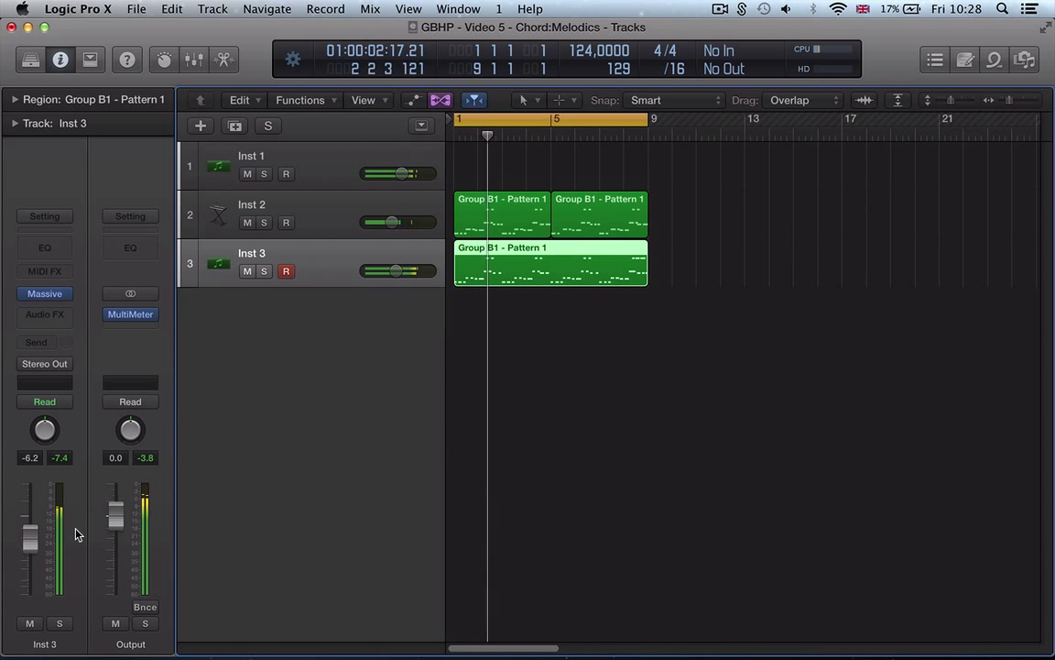
key(v)
key(v)
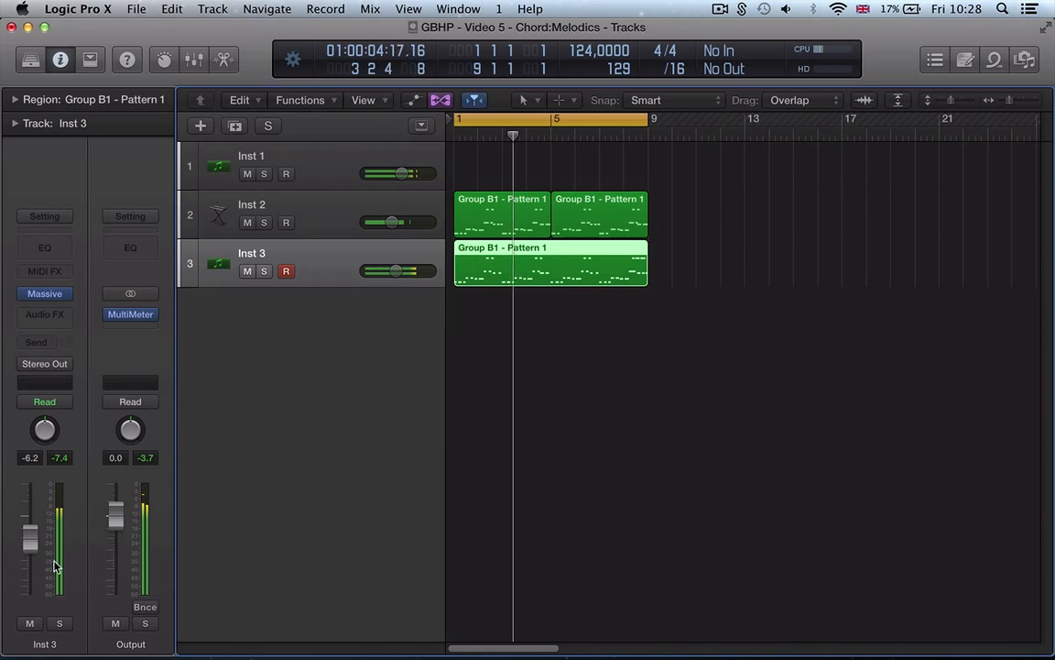
drag(25, 557, 25, 555)
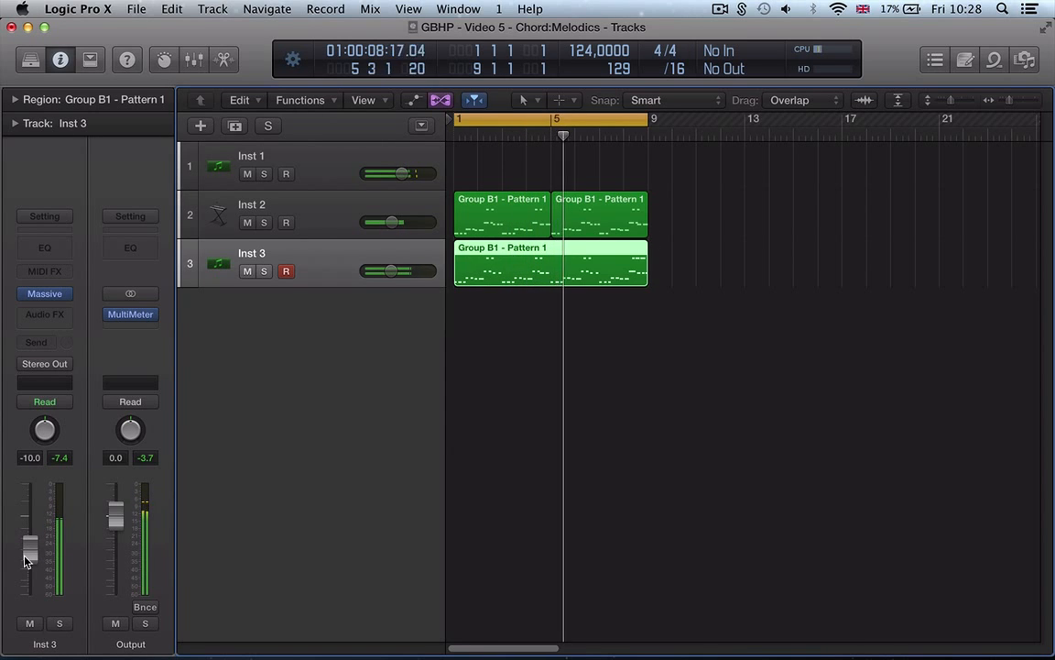
drag(38, 555, 38, 558)
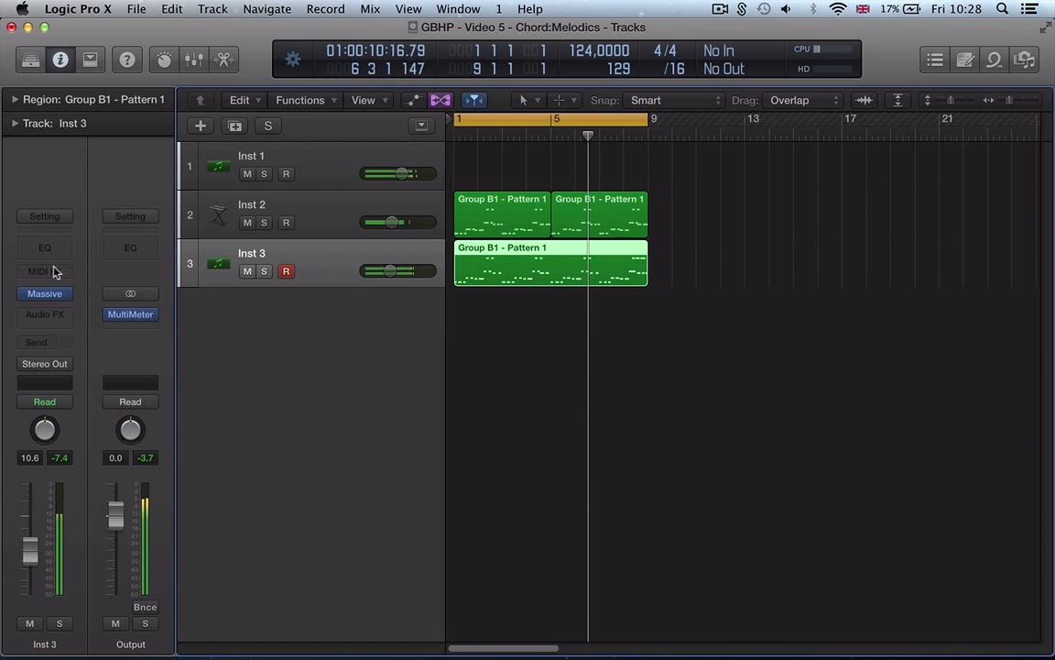
click(50, 297)
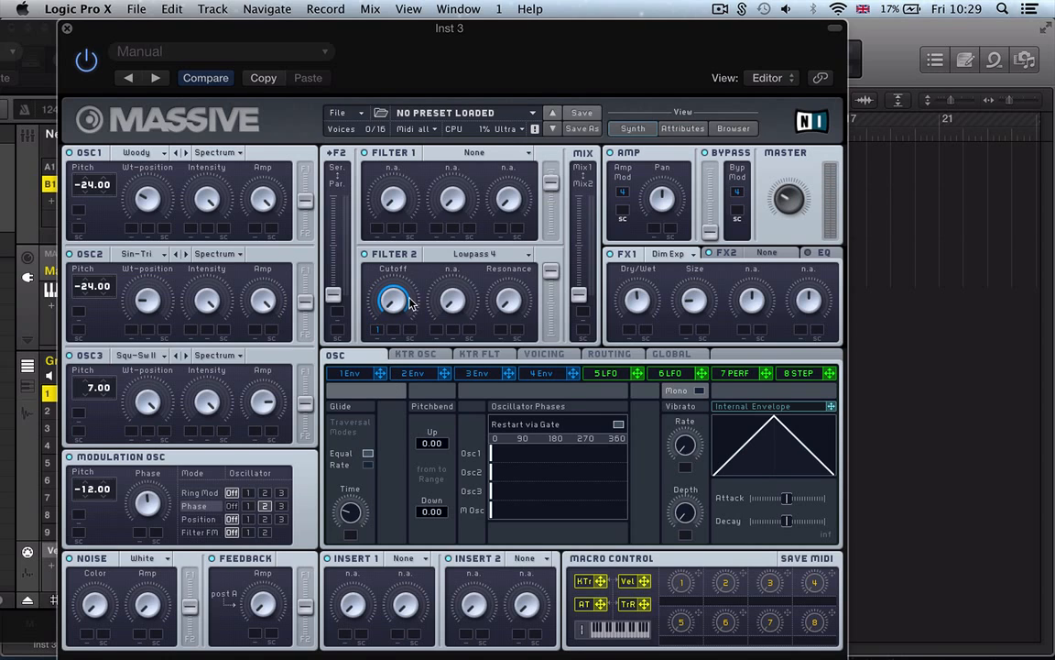
key(super+w)
key(space)
Add a Channel EQ to the Inst 3 track and enable its low cut at 120 Hz.
click(44, 294)
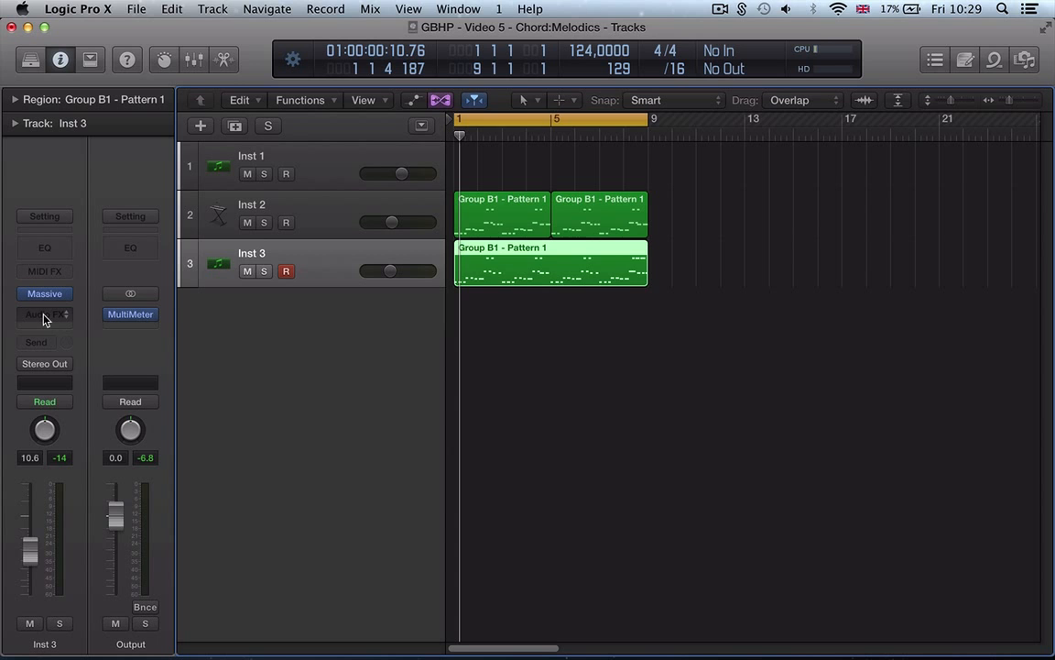
click(50, 249)
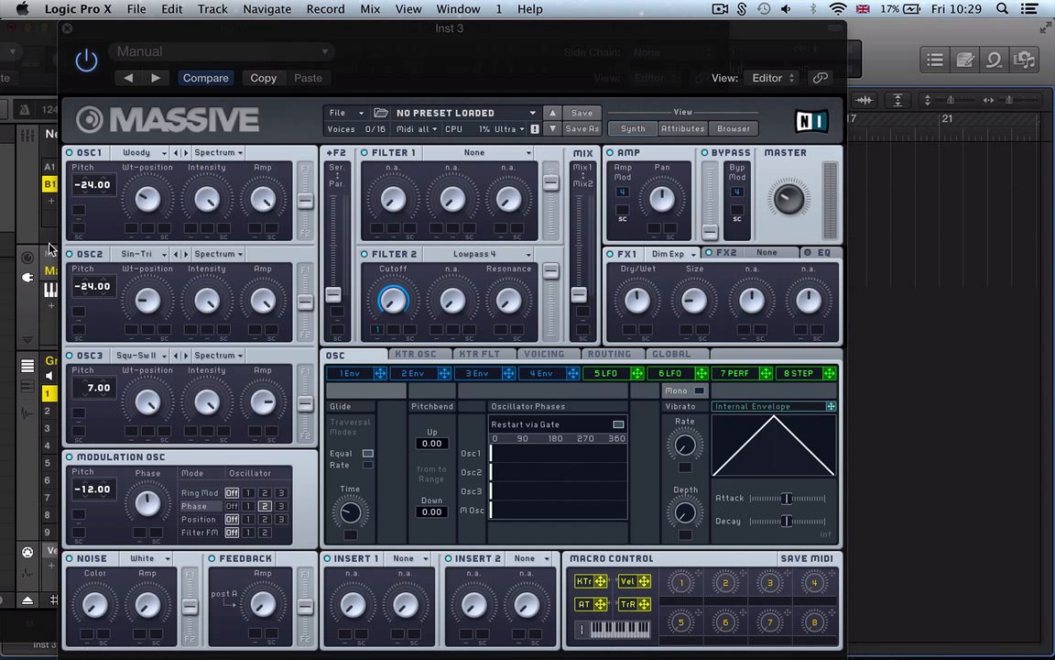
drag(198, 79, 292, 71)
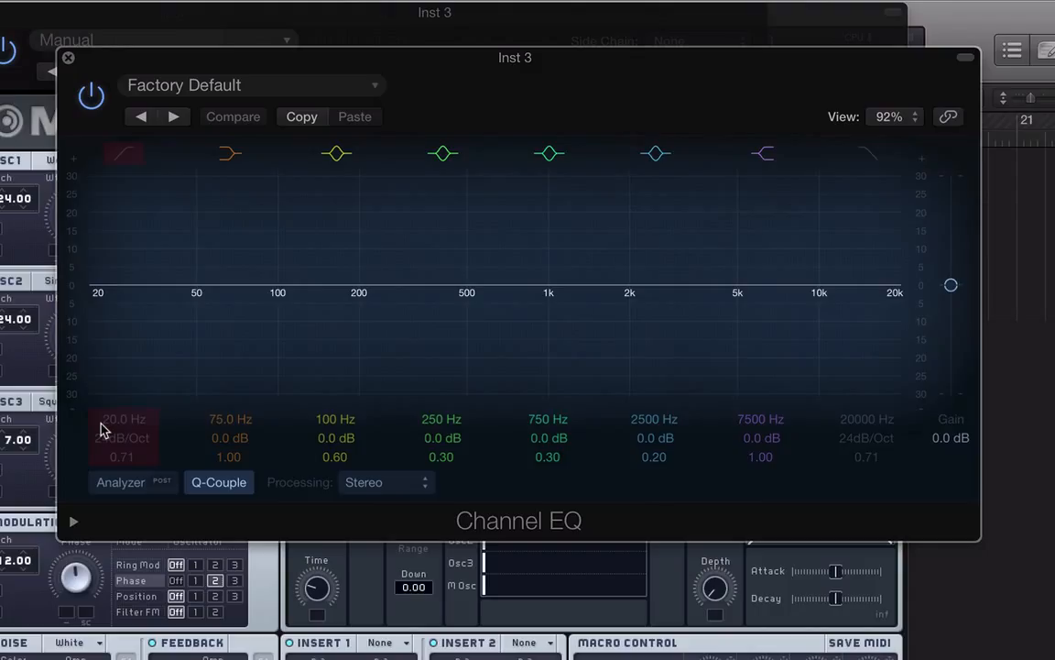
click(127, 154)
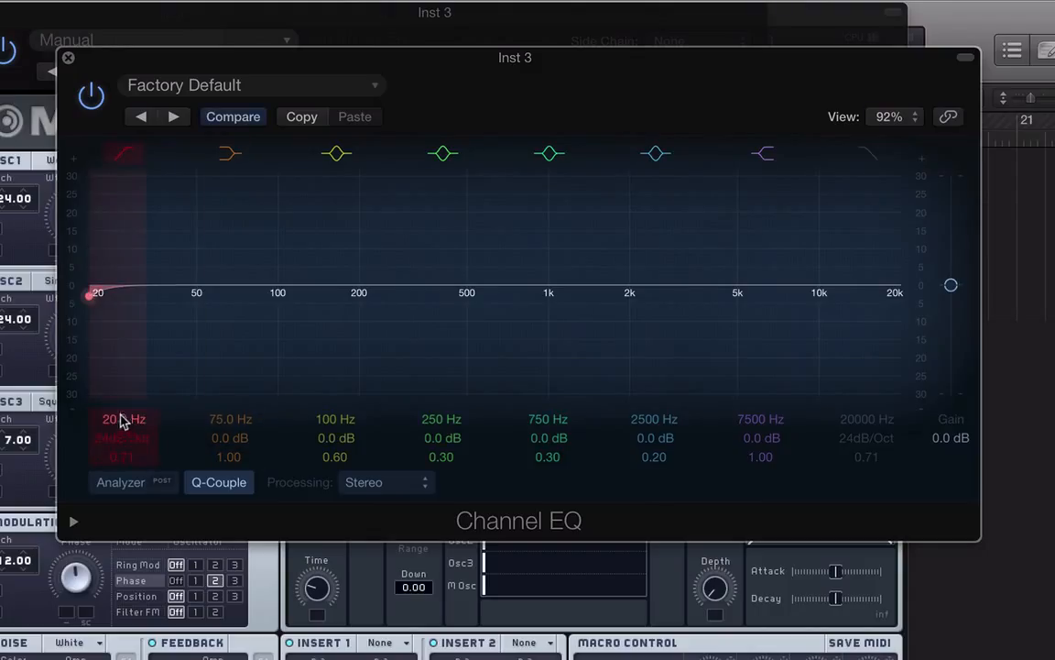
drag(112, 423, 112, 383)
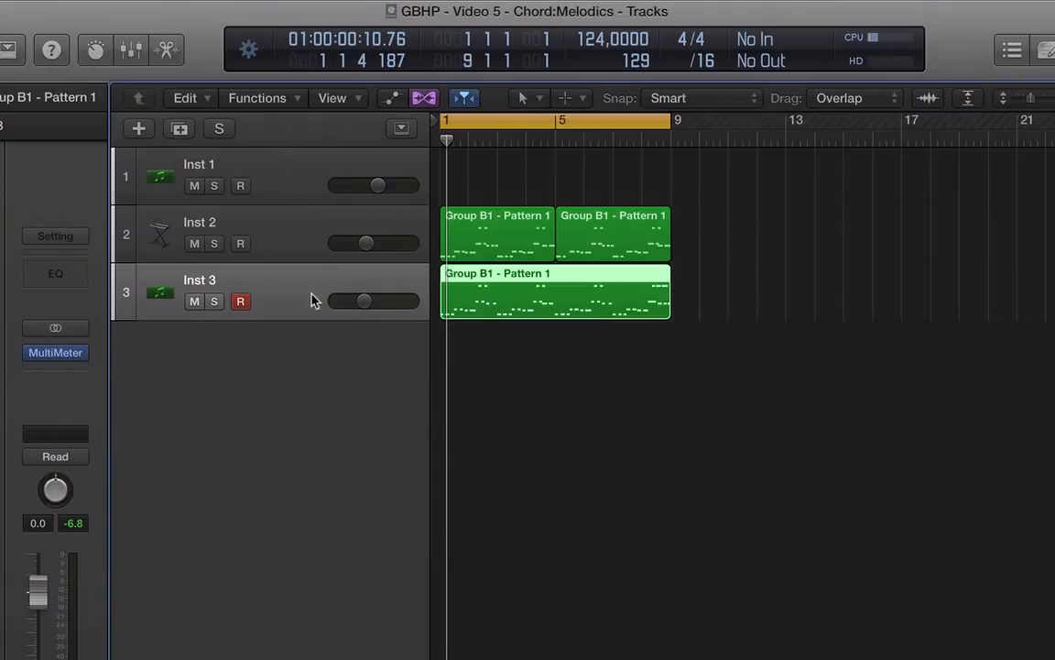
Audition Inst 3, using solo and toggling the Channel EQ bypass to compare the sound with and without the low cut.
key(ctrl+s)
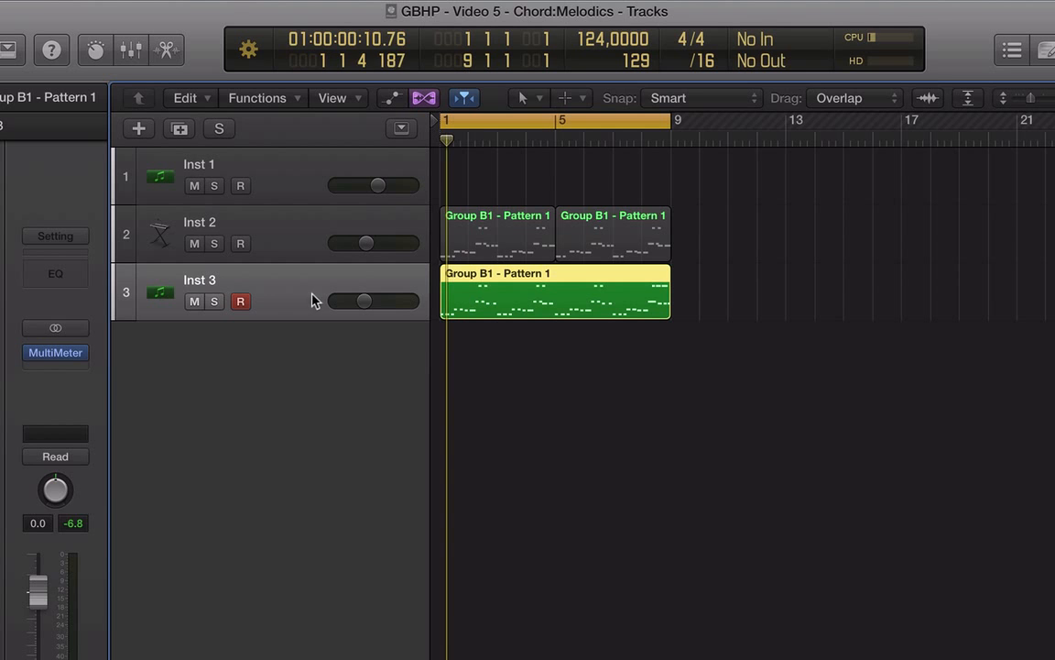
key(space)
click(216, 302)
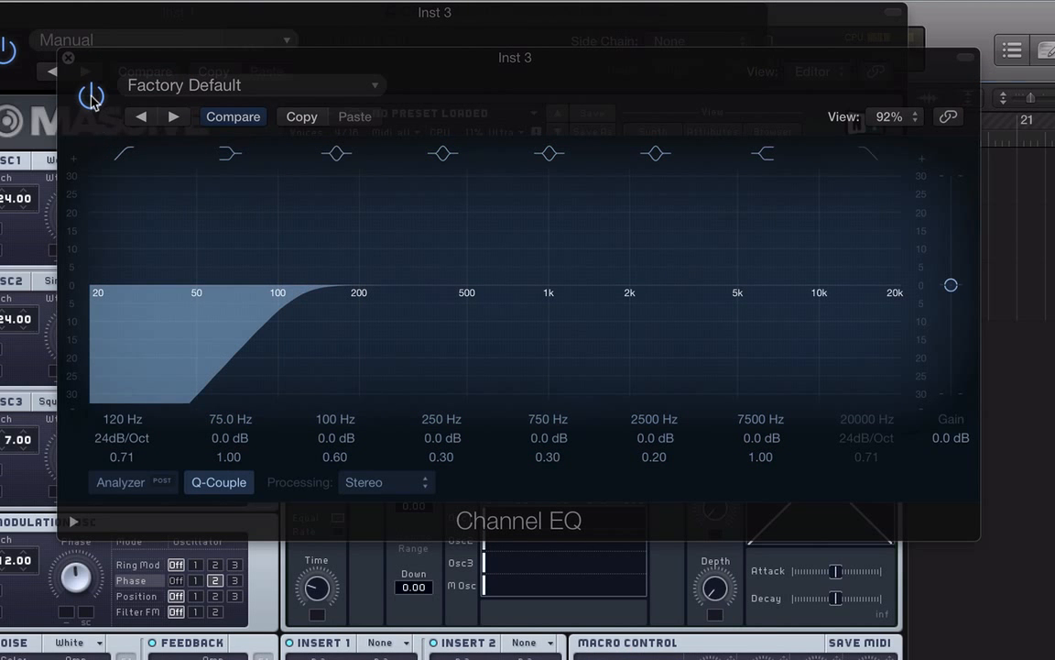
click(91, 97)
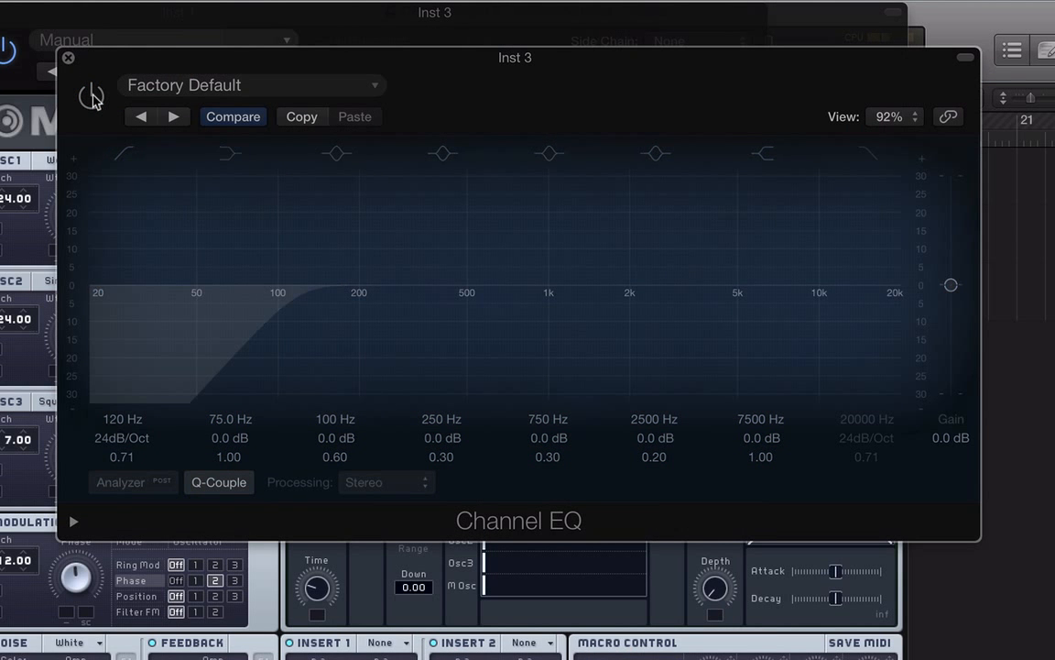
click(92, 96)
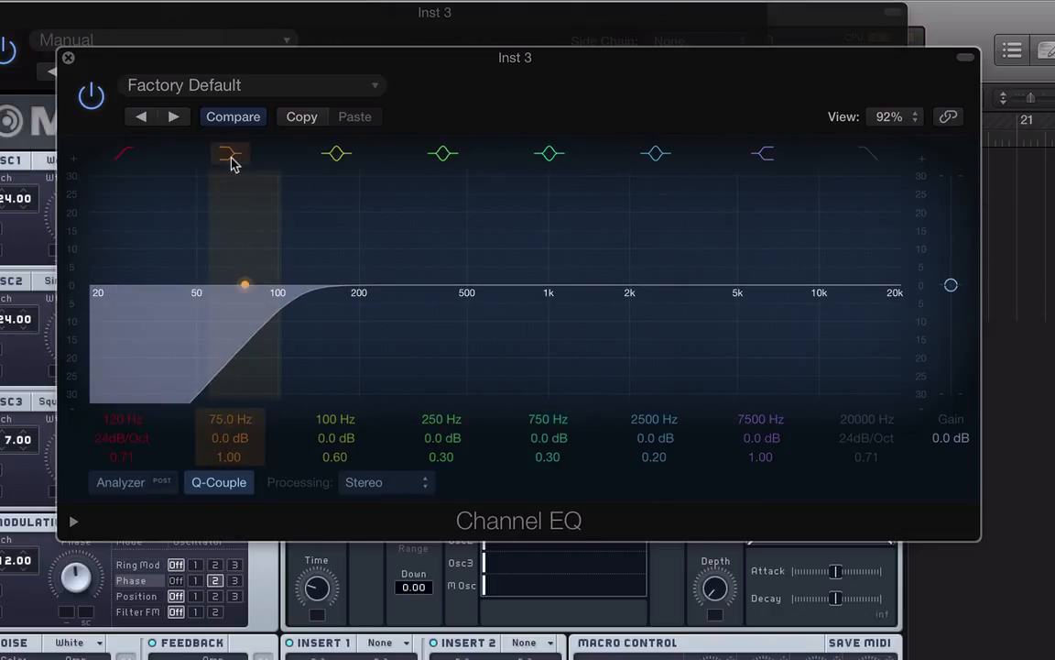
Set the Channel EQ's low shelf band to -20.5 dB at 160 Hz.
drag(217, 438, 217, 525)
drag(229, 419, 229, 374)
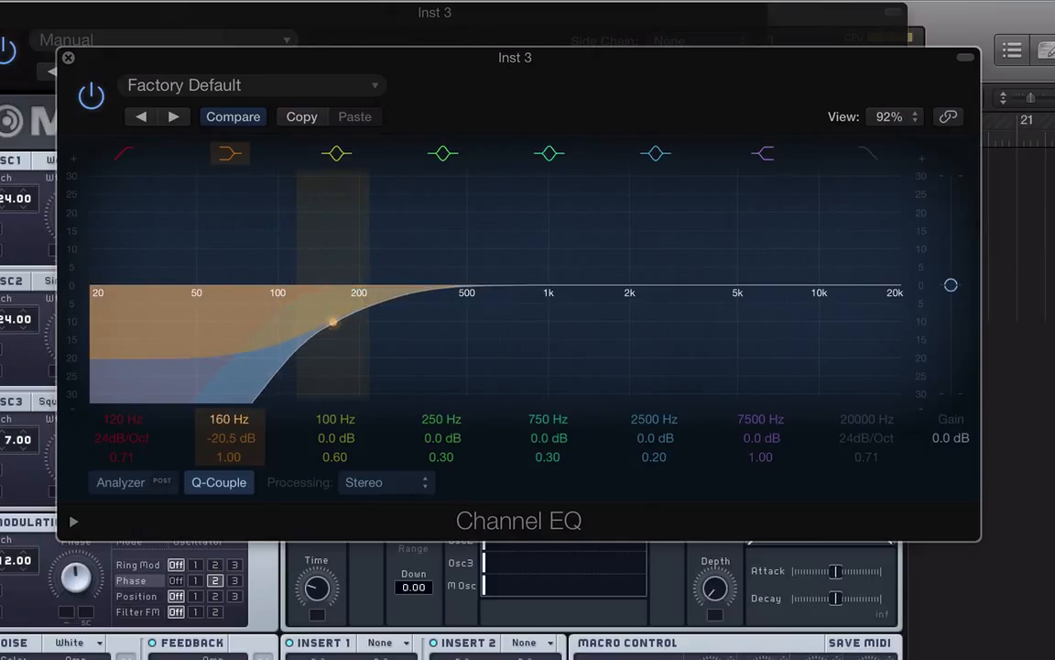
Lower the Channel EQ's low shelf gain to -23.5 dB, compare the sound with the EQ bypassed, and hide the plug-in windows.
drag(216, 443, 216, 458)
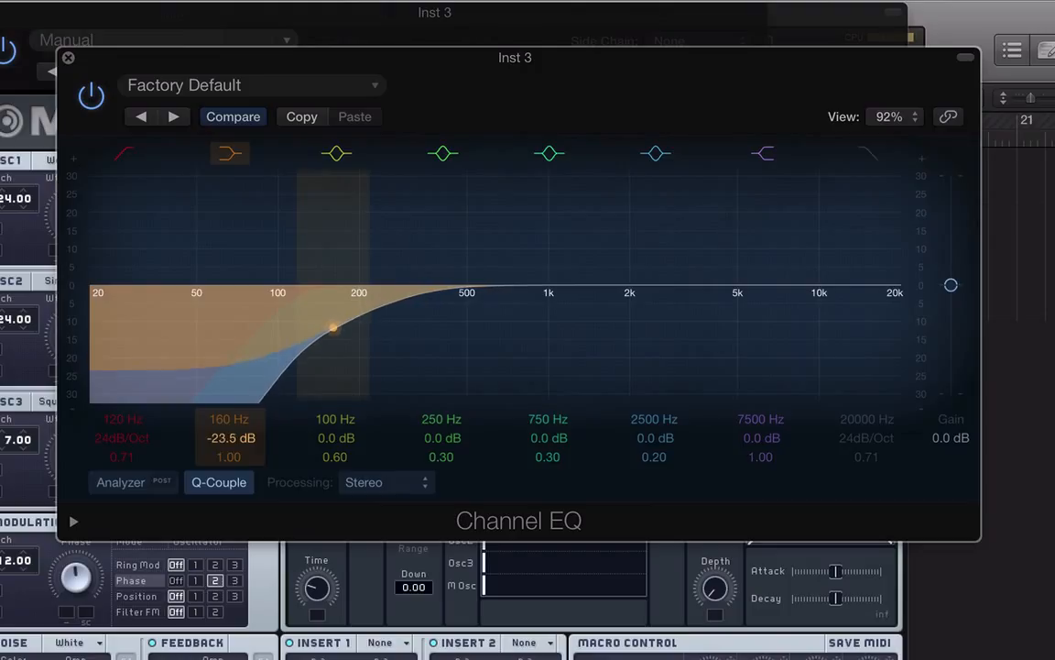
click(91, 96)
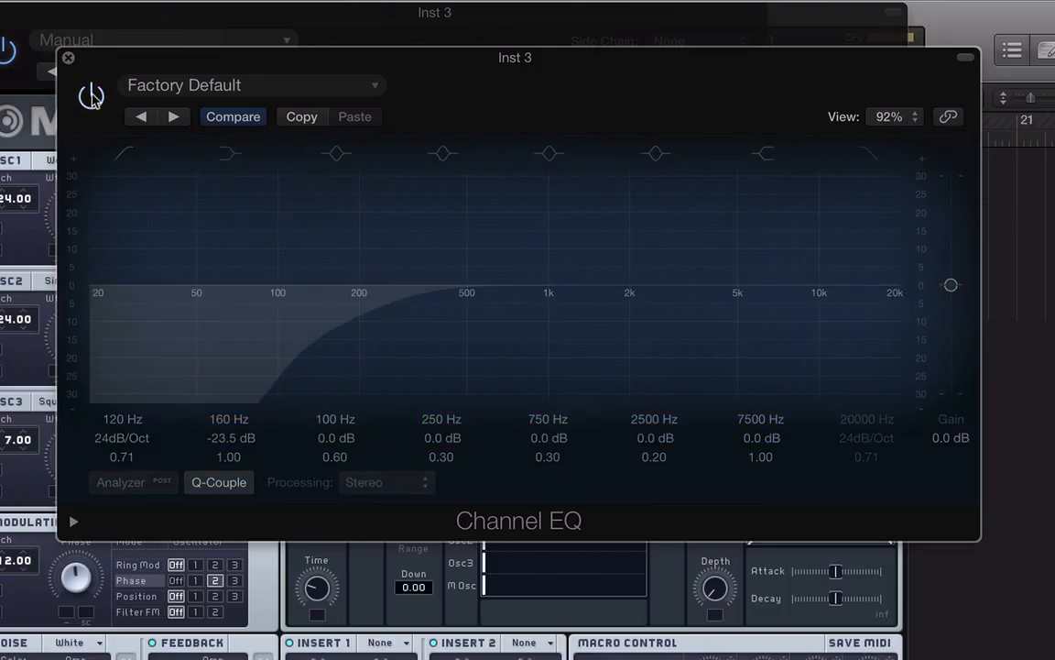
click(92, 95)
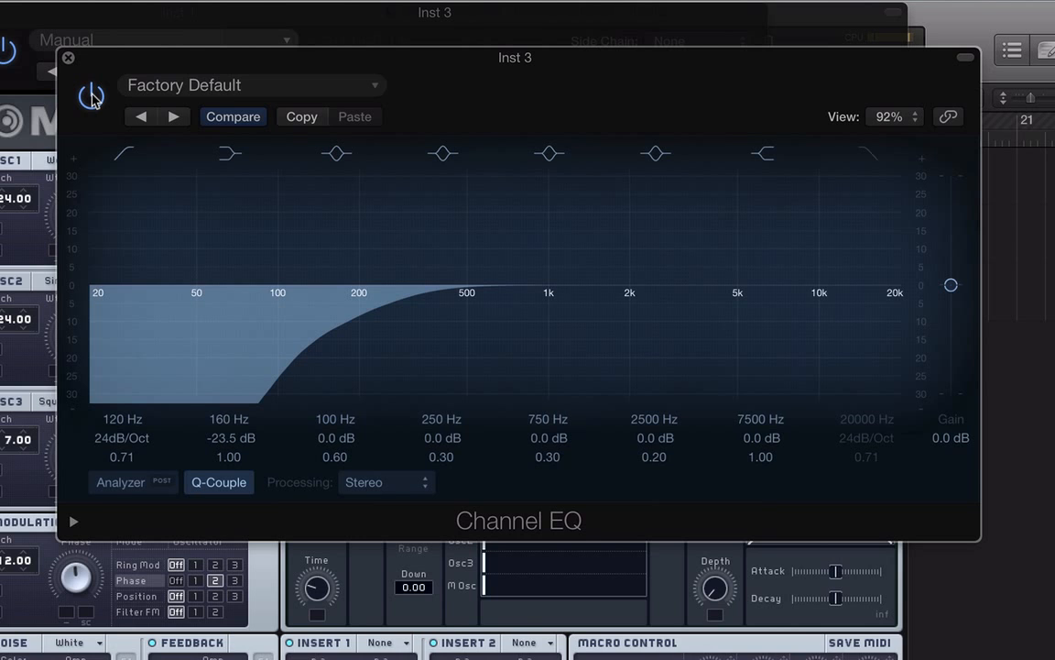
key(v)
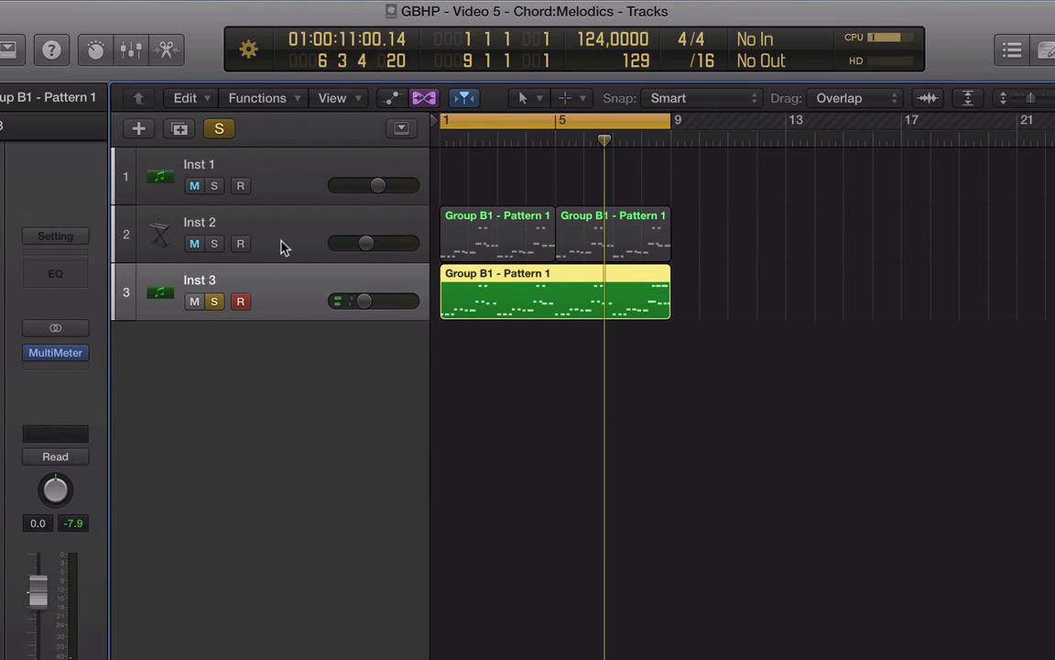
Unsolo Inst 3 and play it together with the other tracks.
click(283, 246)
click(213, 301)
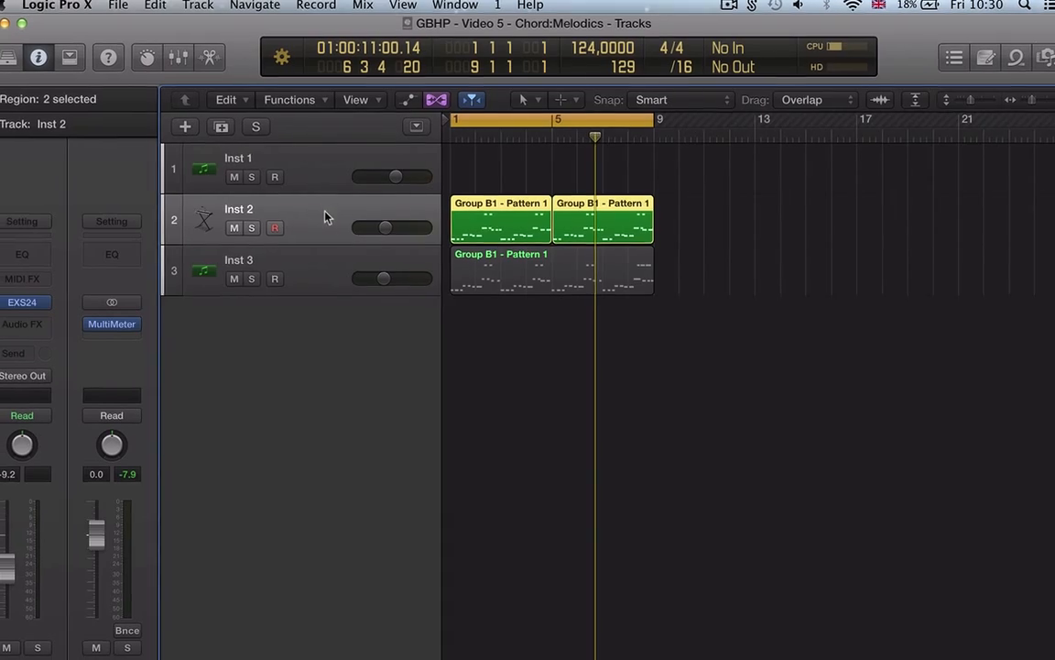
click(323, 269)
key(shift+space)
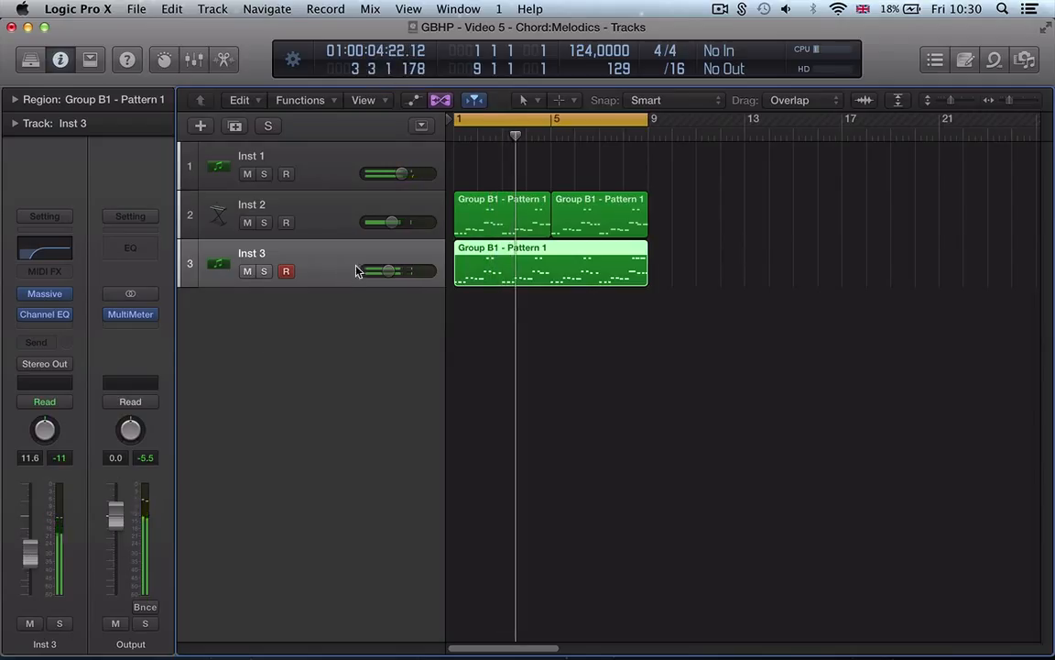
click(451, 258)
click(468, 273)
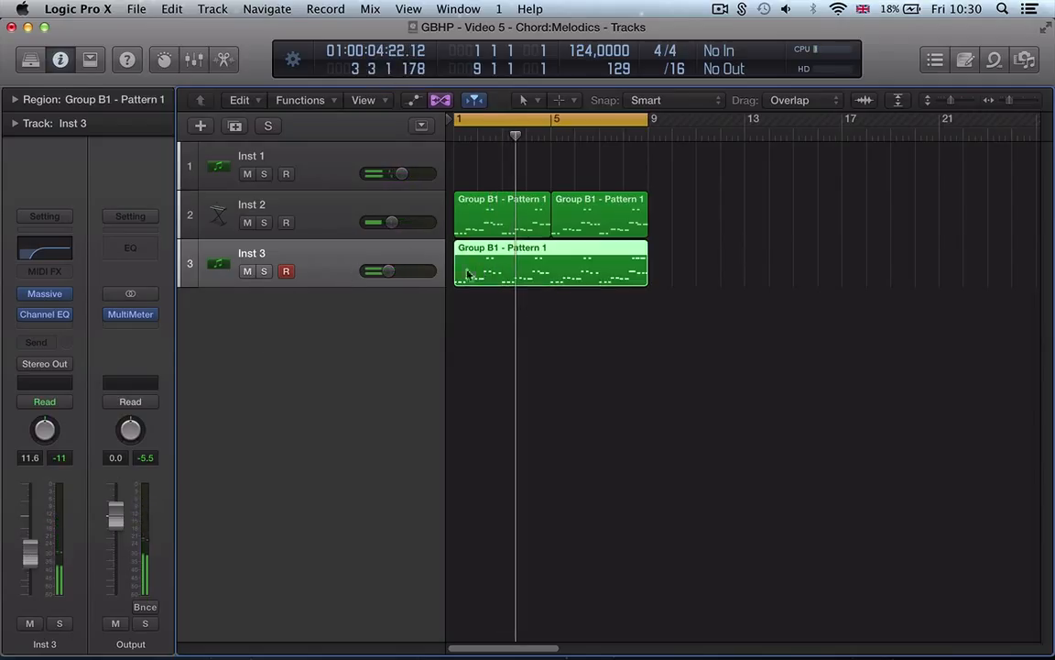
Insert the stereo iZotope Ozone 5 Imager after the Channel EQ on the Inst 3 track.
click(55, 328)
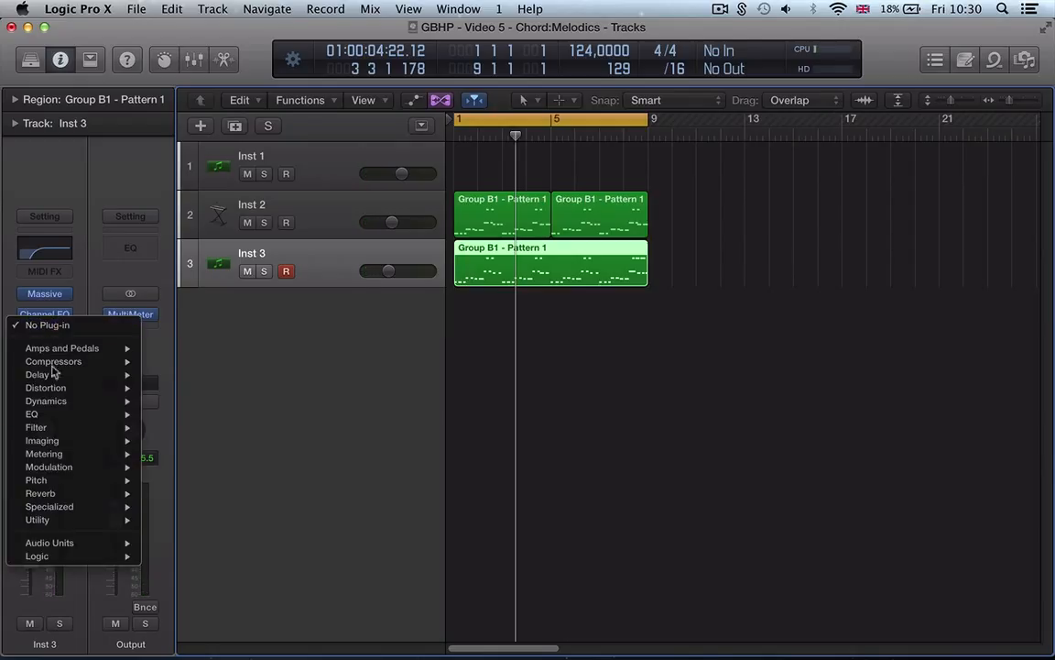
mouse_move(63, 551)
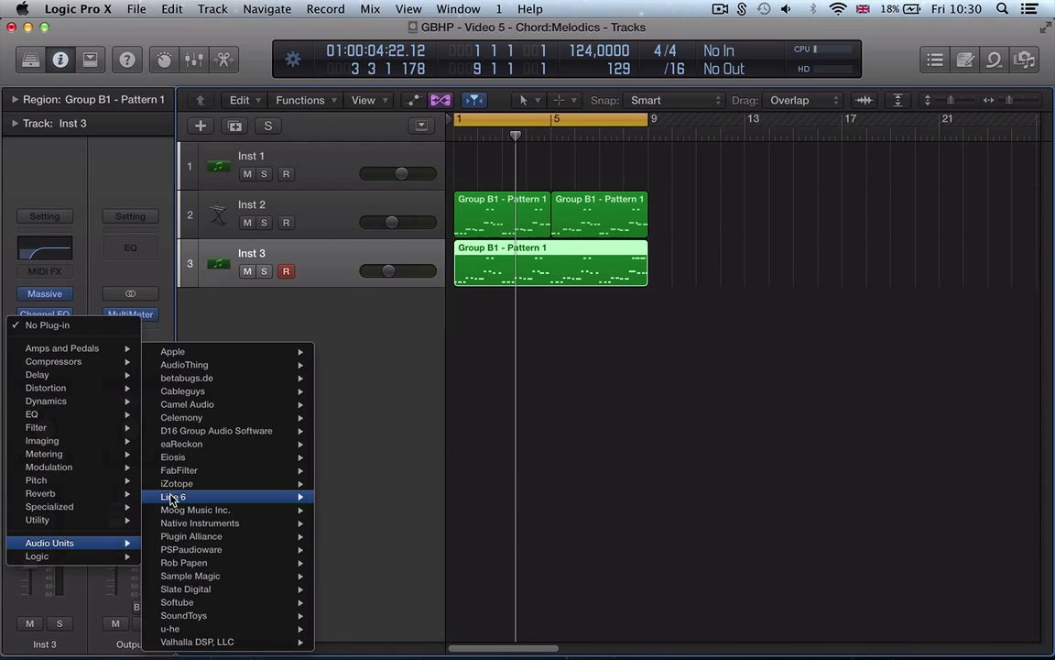
mouse_move(174, 483)
mouse_move(440, 496)
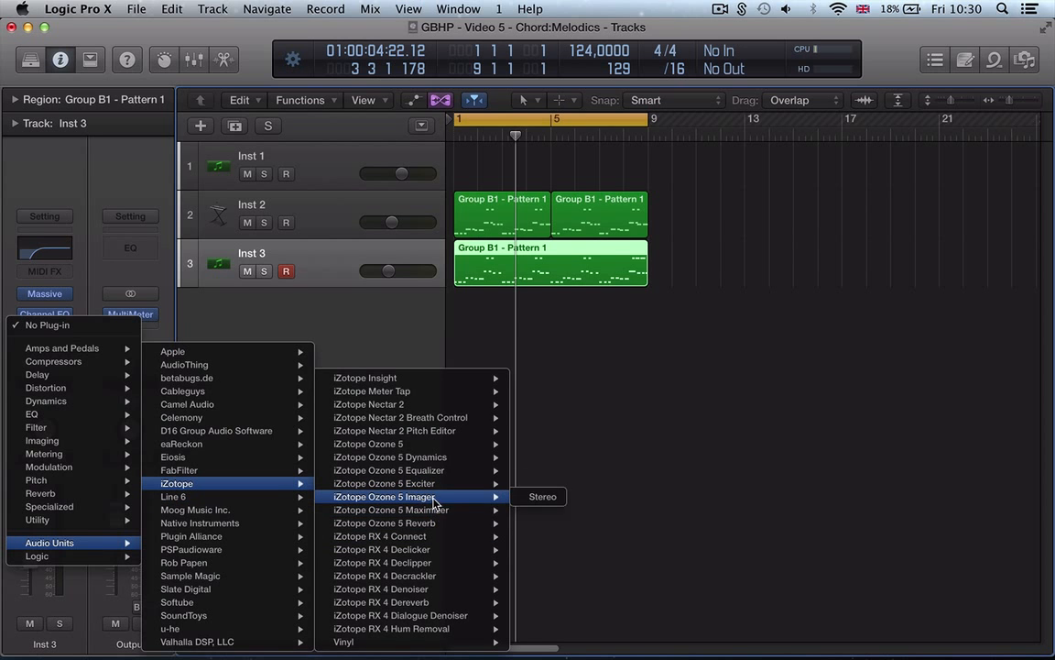
click(543, 496)
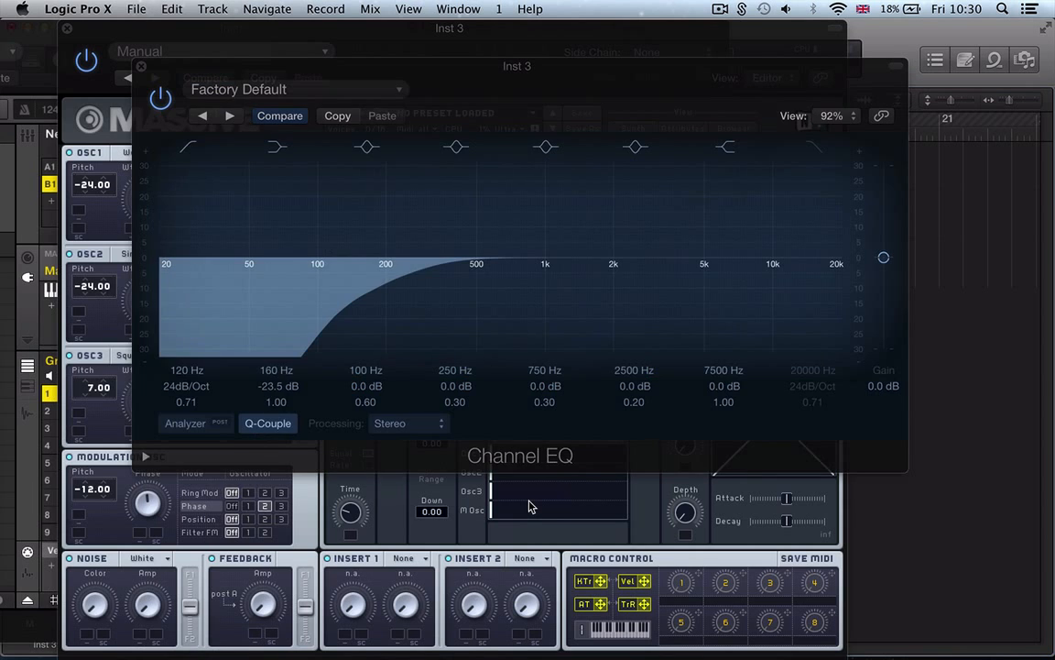
drag(360, 68, 422, 52)
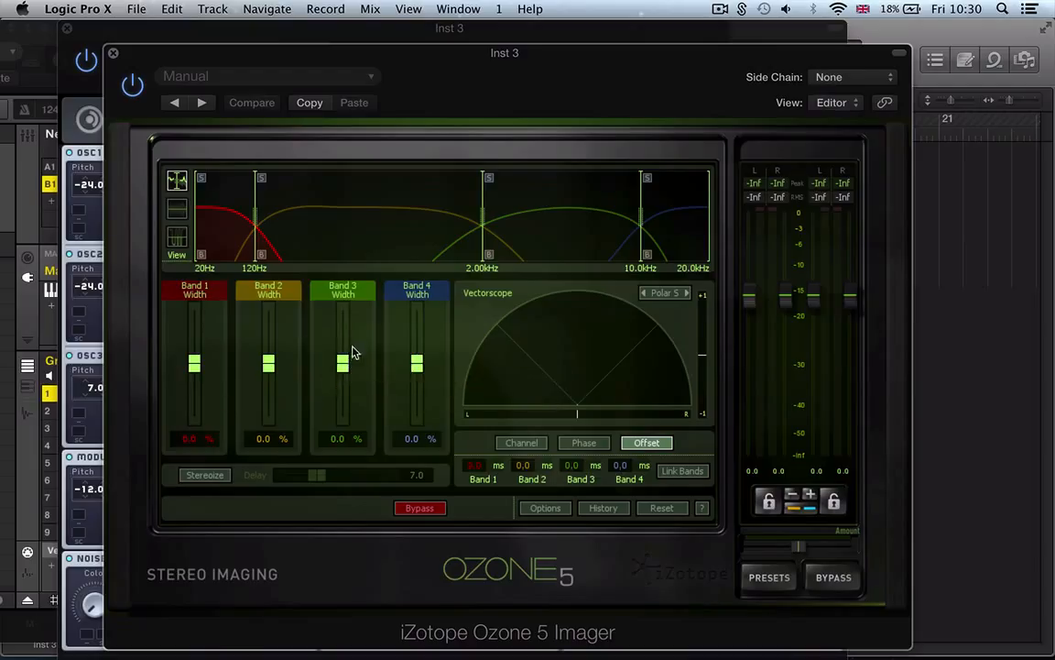
Widen Band 3 to 95.3% and Band 4 to 100%, and enable Stereoize with a delay of 16.8.
drag(342, 362, 343, 310)
drag(409, 366, 421, 304)
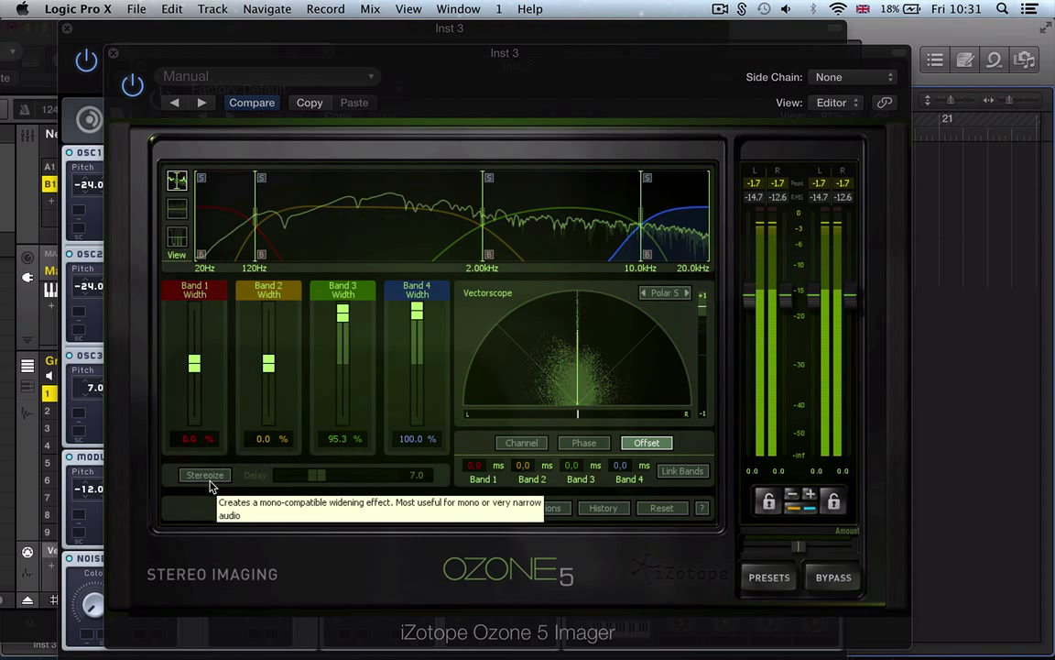
click(205, 476)
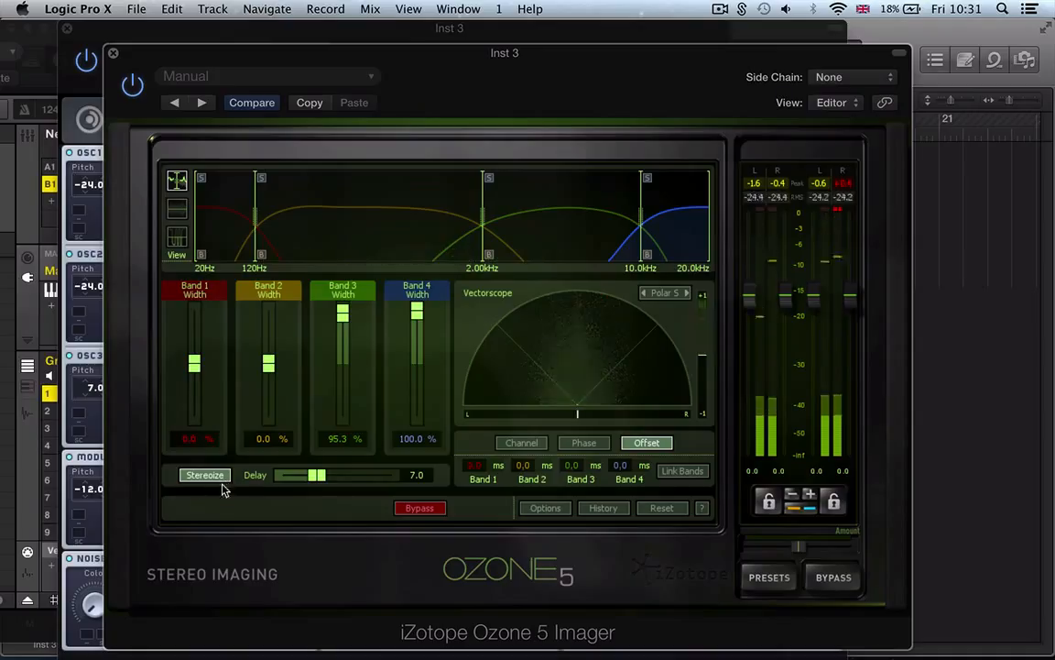
drag(316, 476, 373, 495)
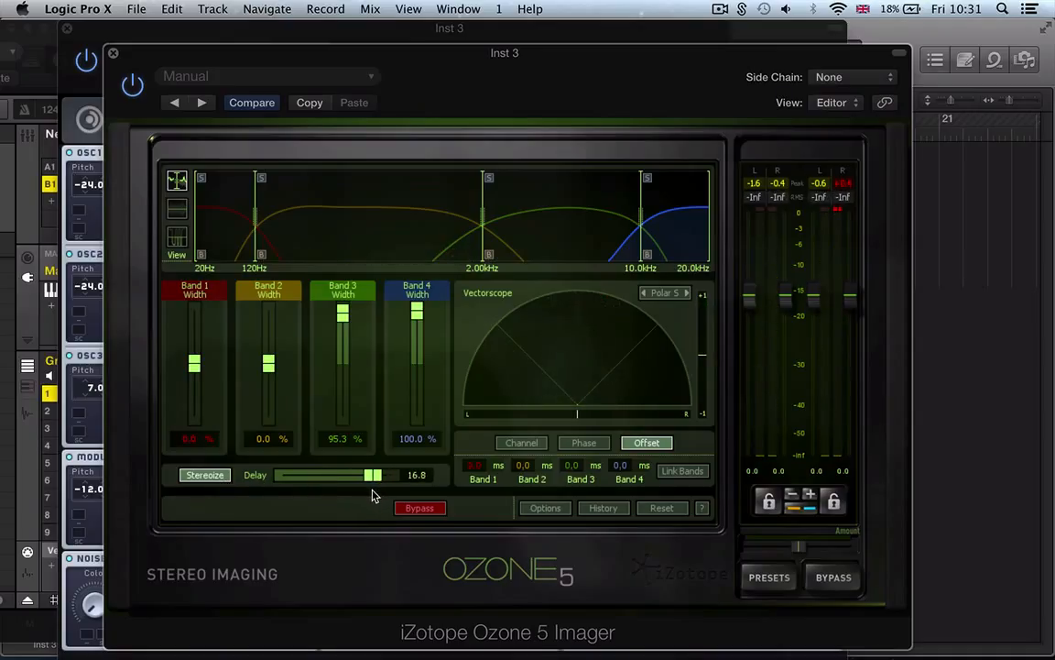
key(space)
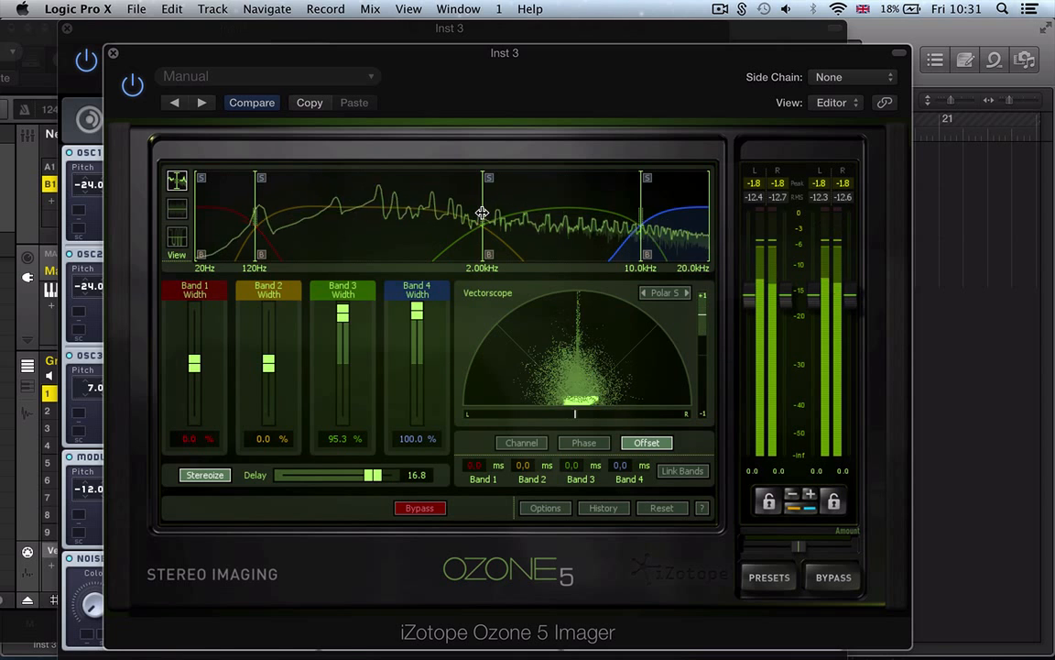
Move the crossover between Bands 2 and 3 to 568 Hz and reduce the widths to 78.1% for Band 3 and 89.1% for Band 4.
drag(483, 211, 367, 221)
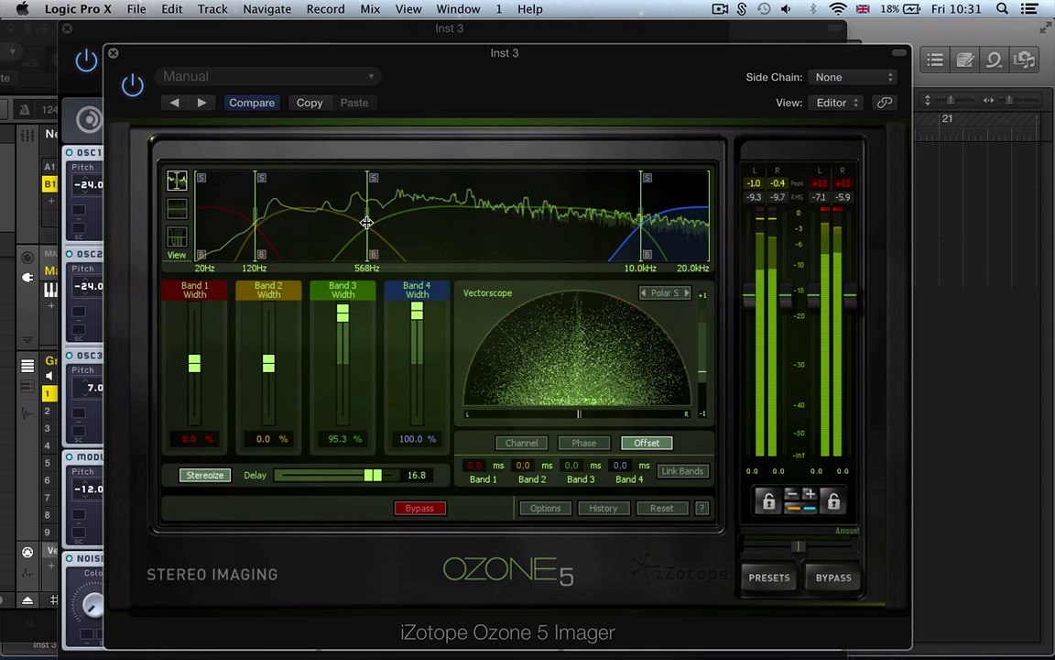
drag(348, 316, 351, 324)
drag(416, 310, 416, 316)
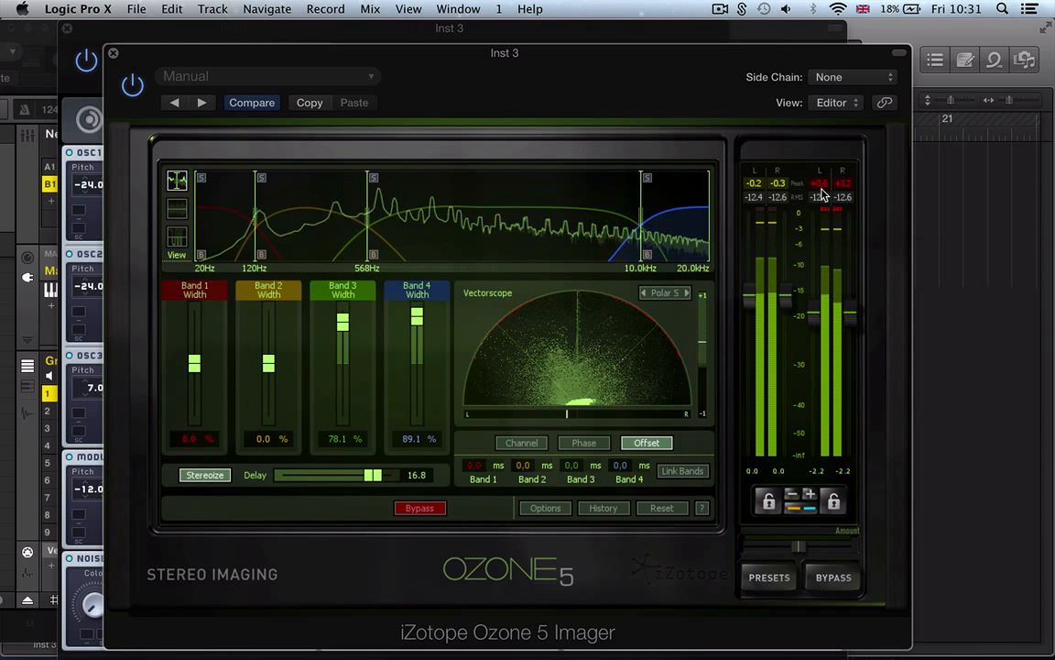
key(v)
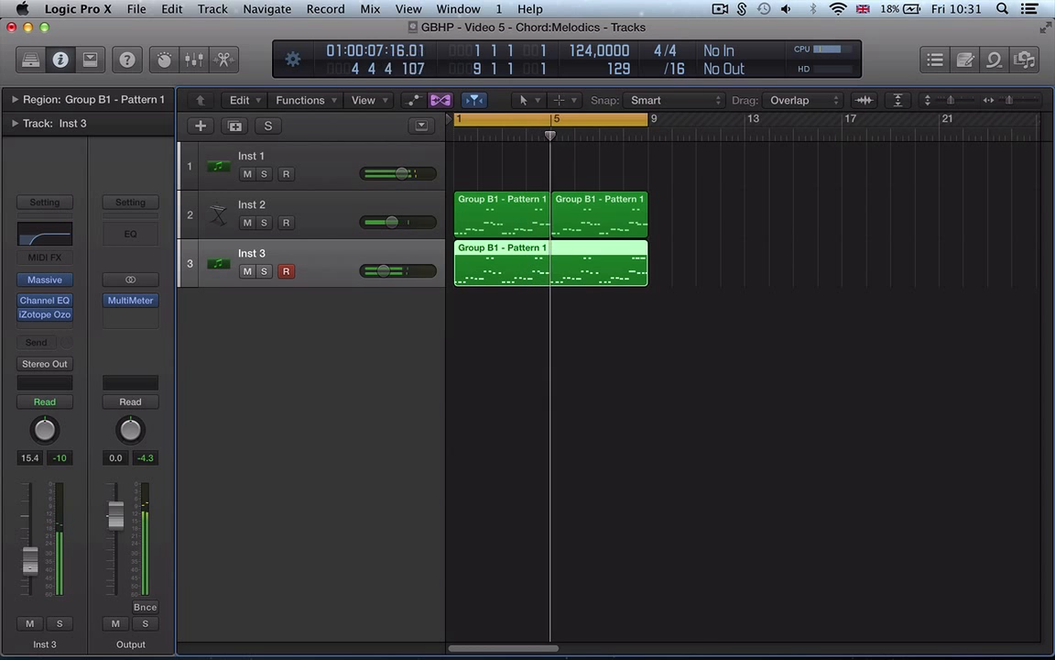
Open Massive on Inst 3 and audition the patch by sweeping the Filter 2 cutoff up and back down.
click(44, 279)
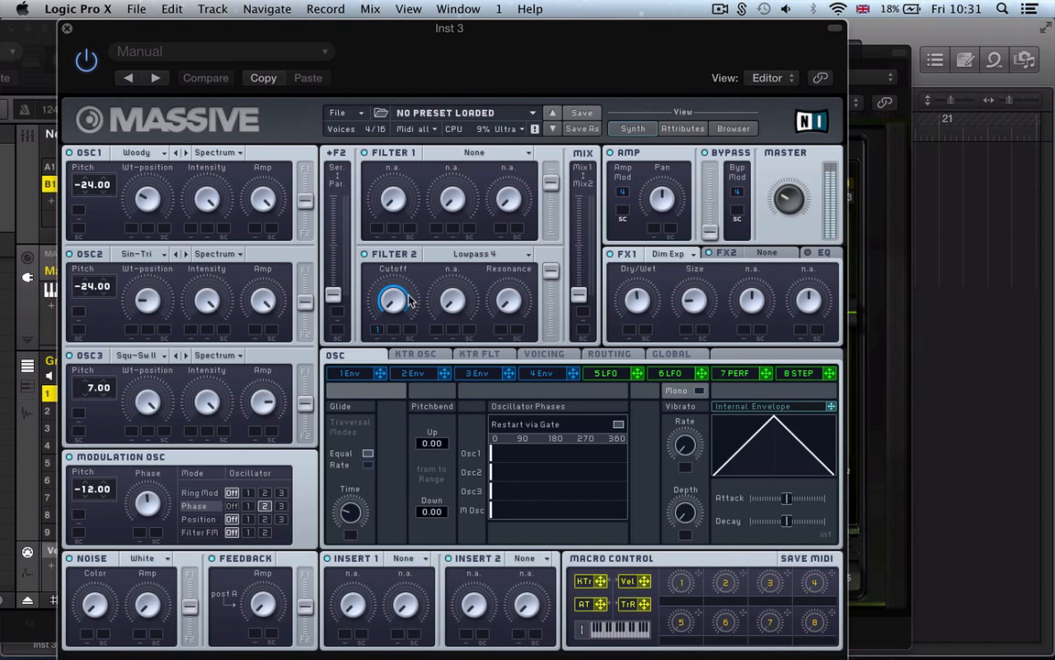
drag(396, 301, 375, 223)
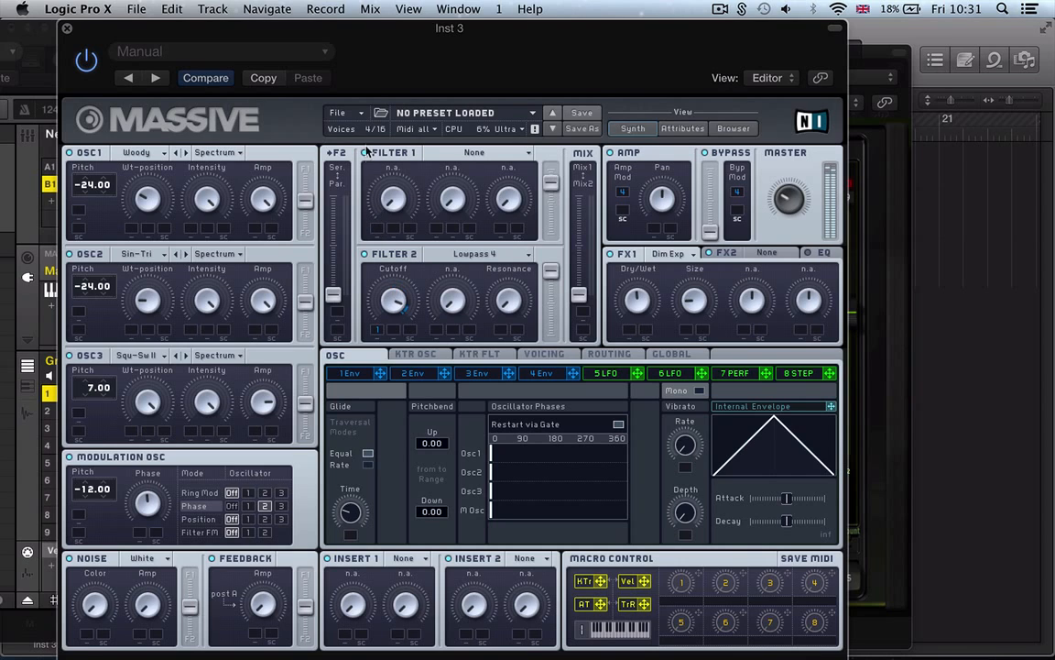
drag(365, 156, 412, 358)
key(v)
click(625, 362)
Solo Inst 3 and toggle the Ozone 5 Imager bypass during playback to compare the stereo width.
click(264, 271)
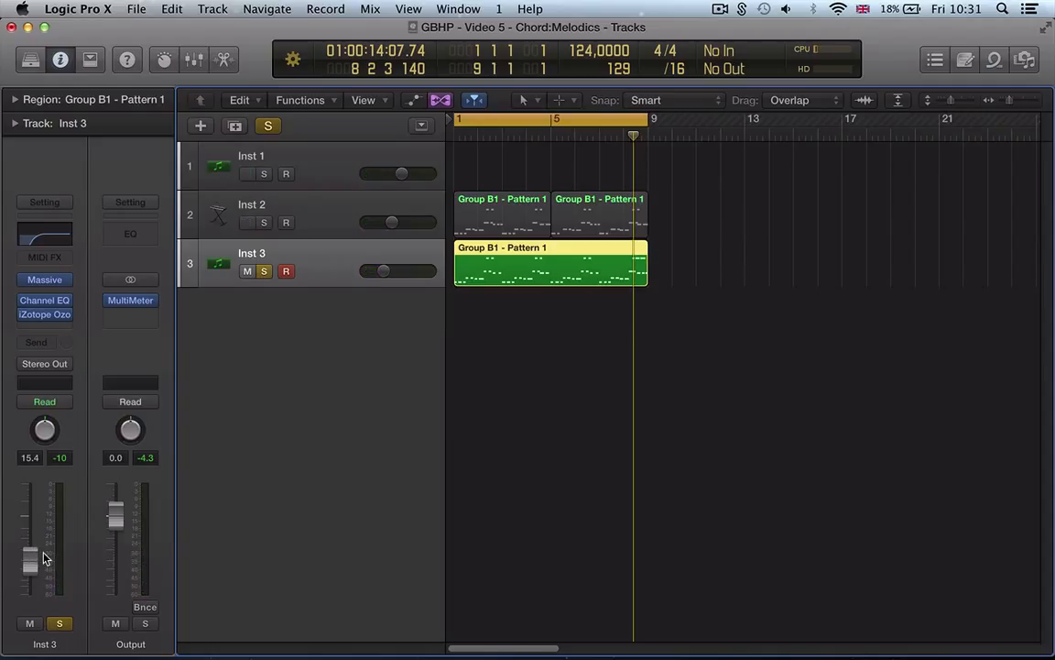
key(space)
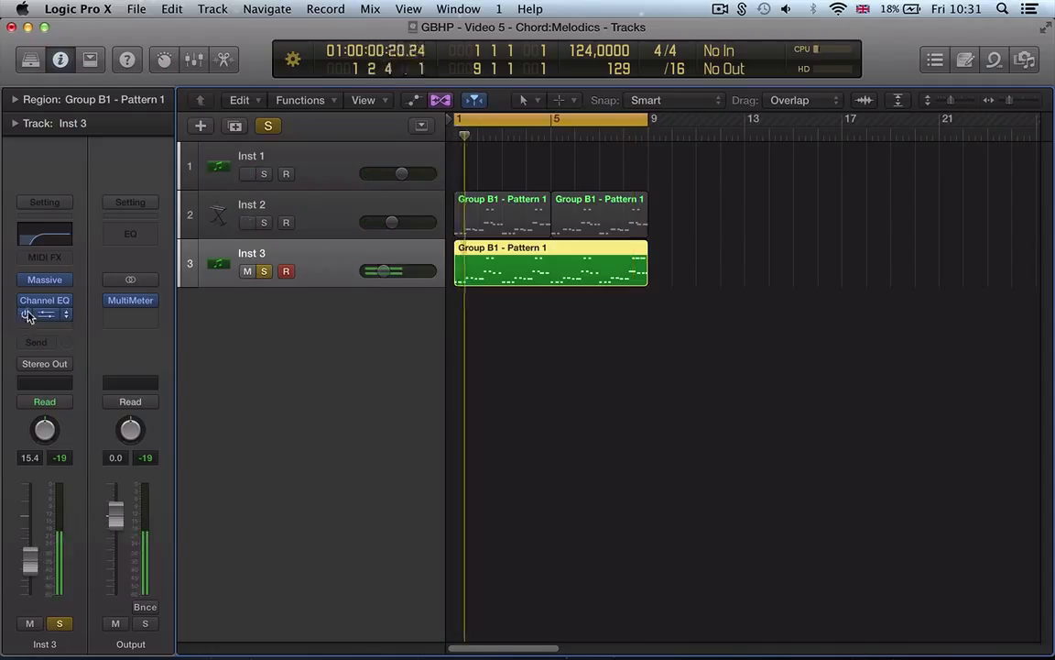
click(26, 314)
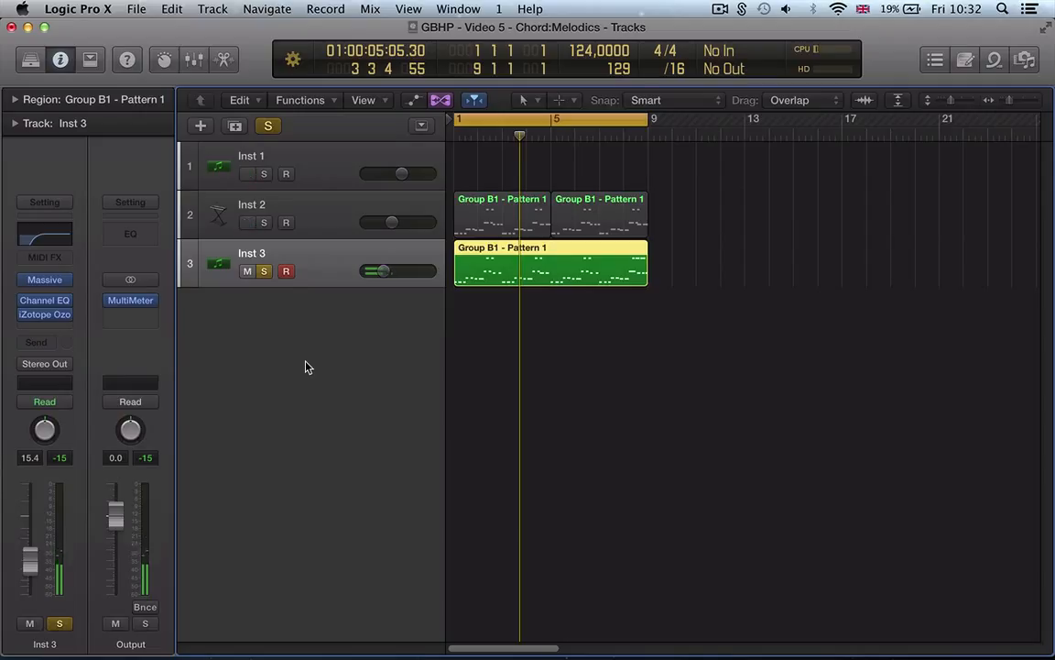
Unsolo Inst 3 and play all three tracks together, returning the playhead to the start.
click(263, 272)
click(325, 219)
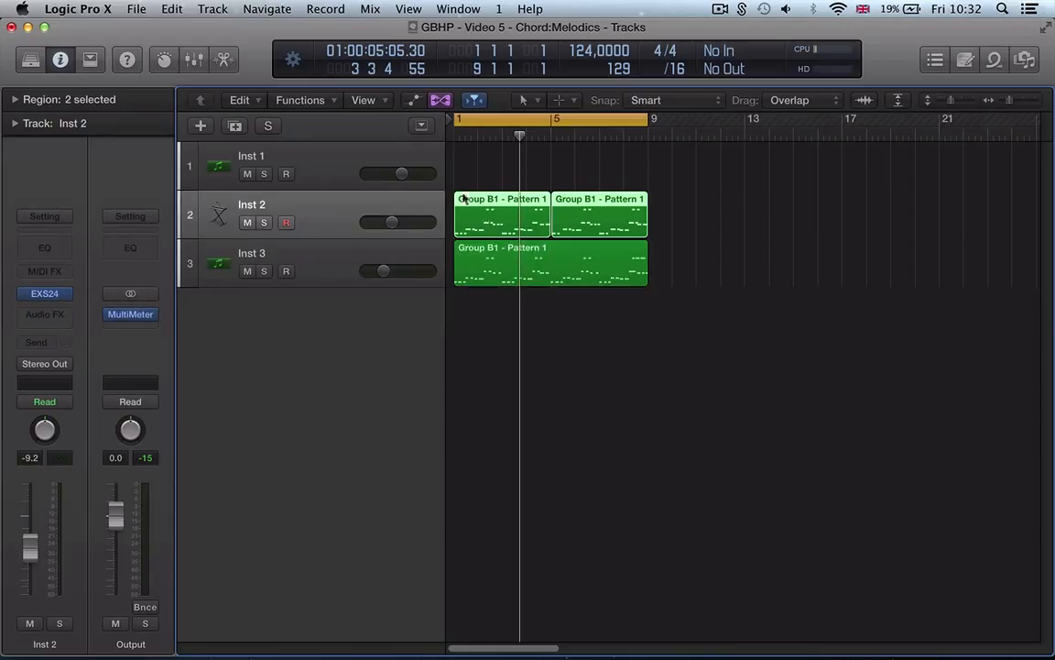
click(317, 176)
click(349, 266)
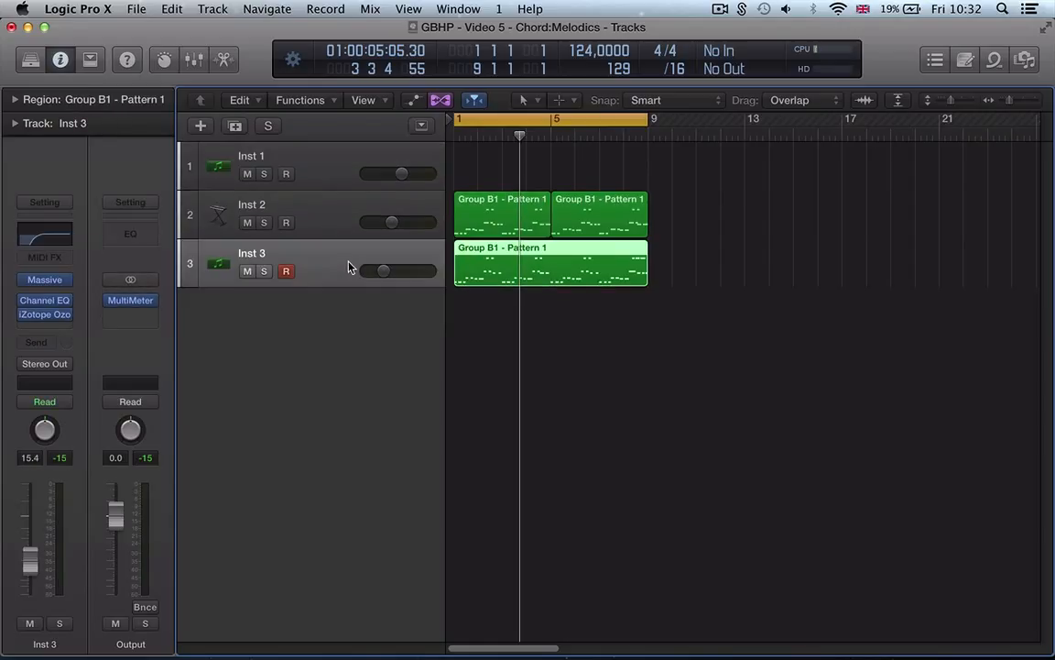
key(space)
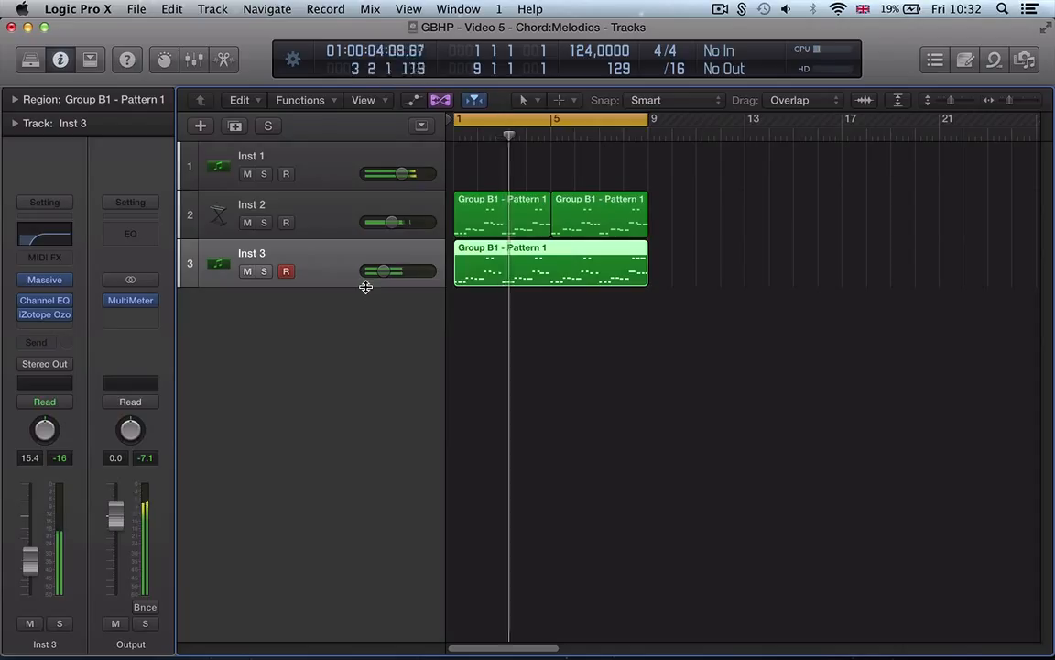
key(Return)
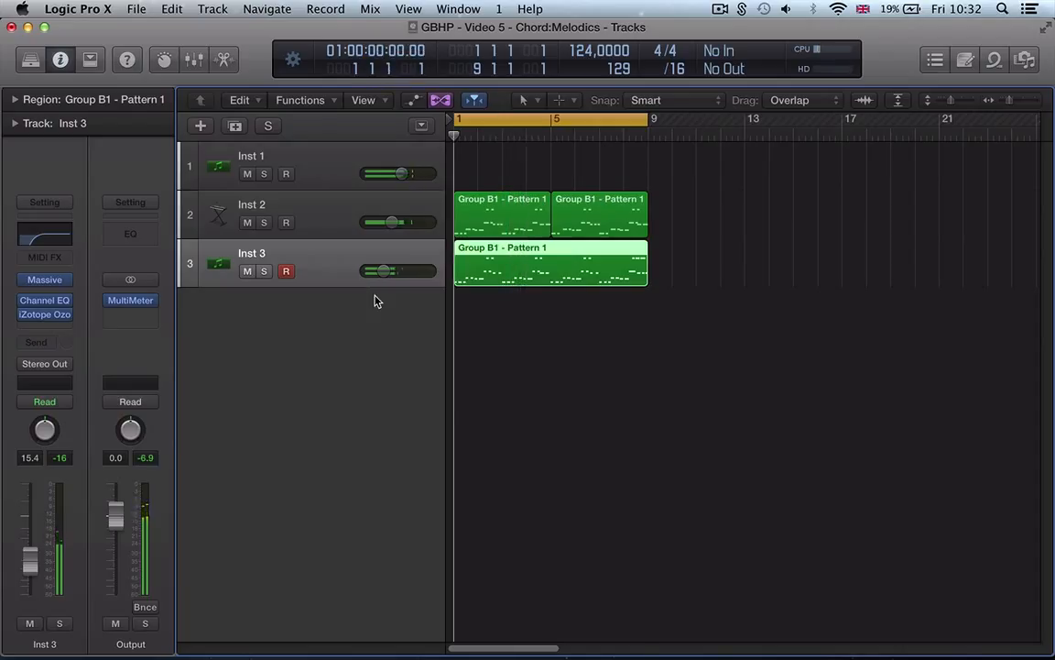